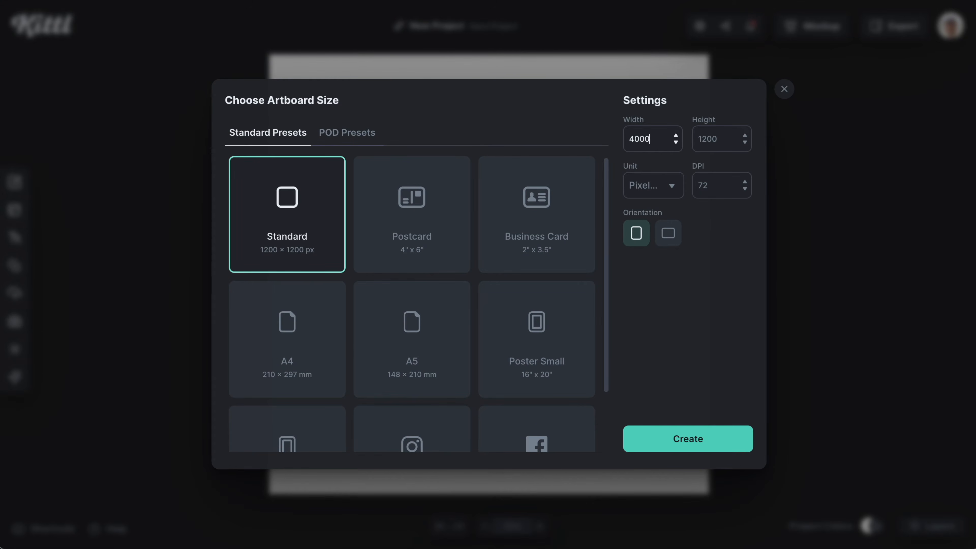
Step: Set the artboard to 4000 pixels wide with a square height and create the project
double_click(712, 145)
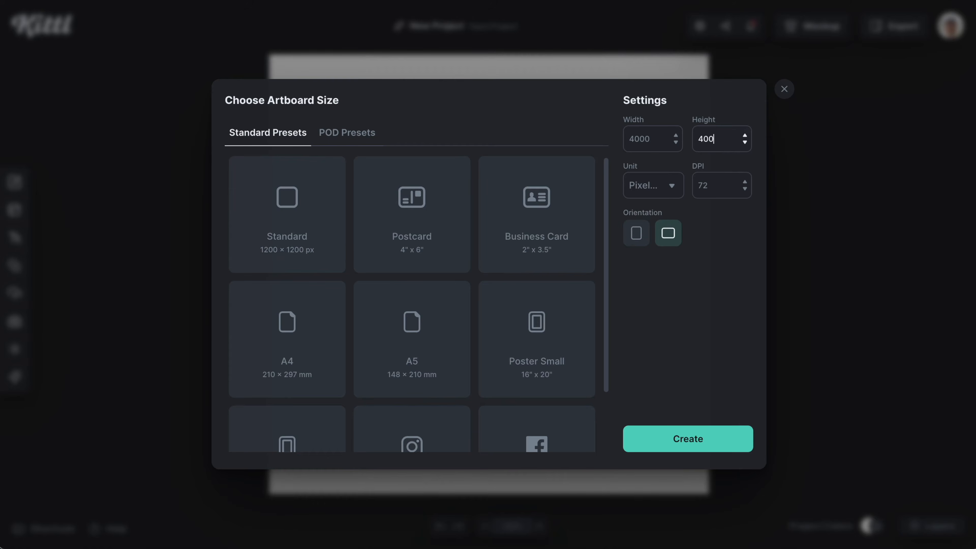
left_click(671, 438)
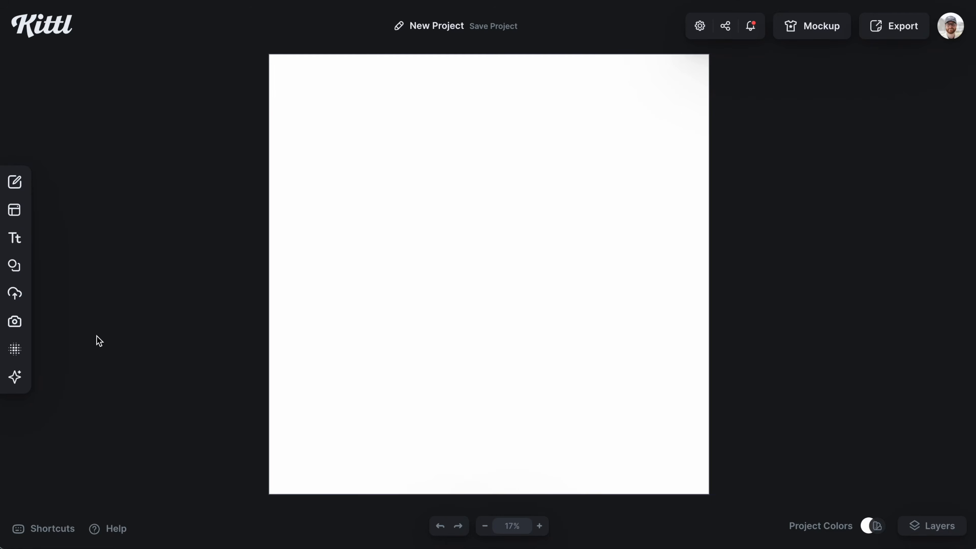
Step: Open the Image Generator and choose the Detailed Drawing clipart style from the full clipart style list
left_click(16, 379)
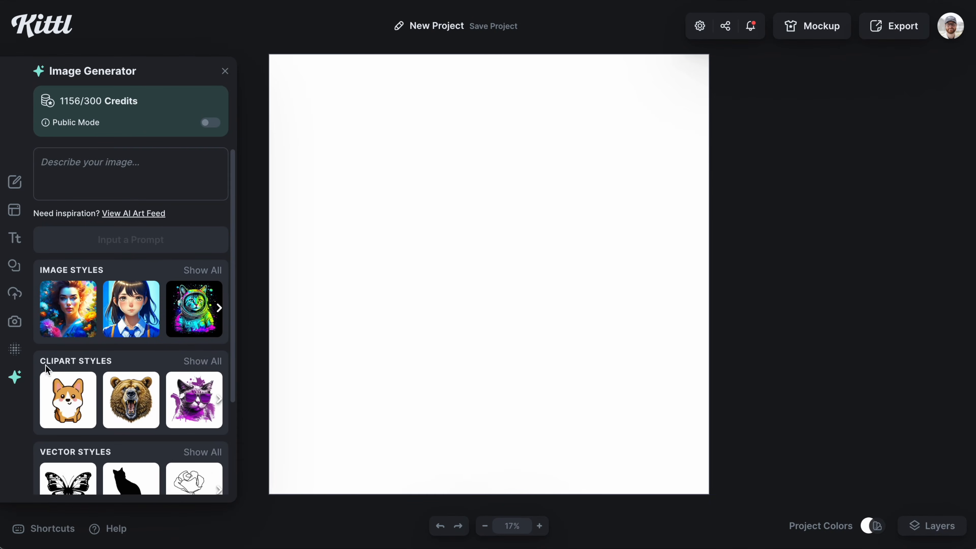
scroll(216, 277, "down", 2)
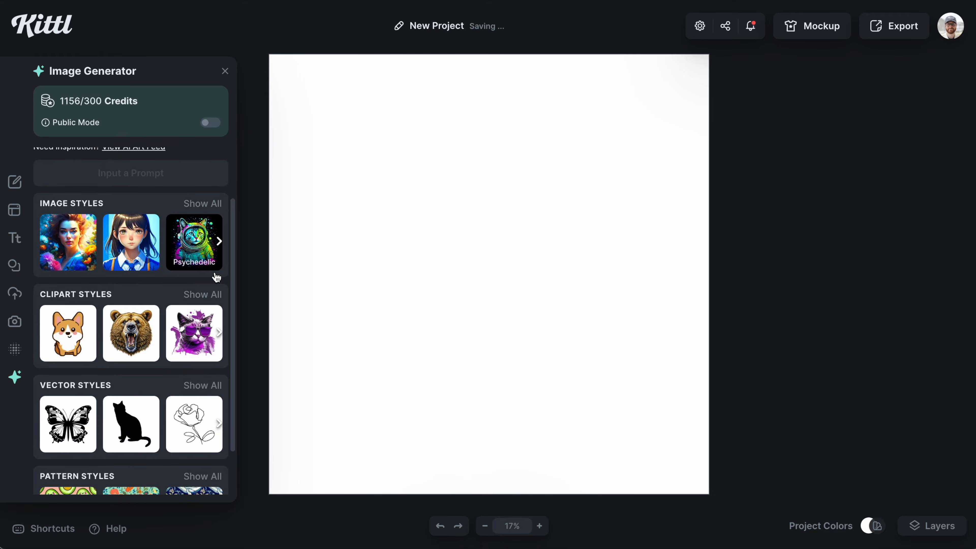
left_click(210, 295)
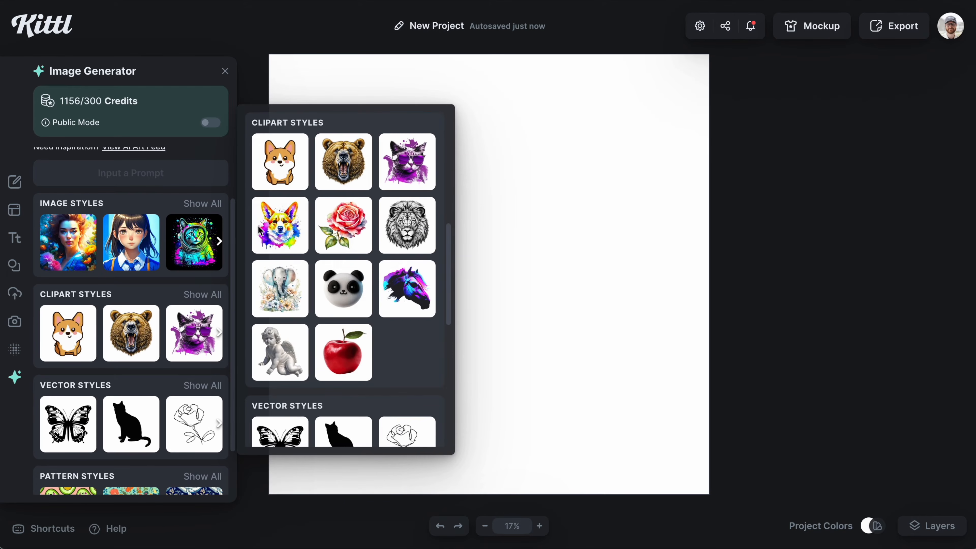
left_click(355, 169)
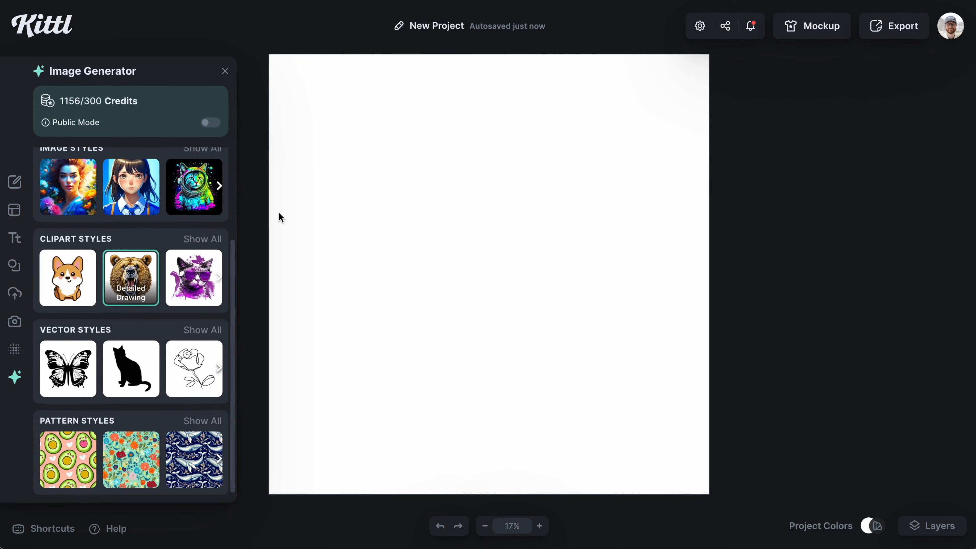
Step: Generate an image with the prompt "two skeletons looking toward one another"
scroll(102, 324, "up", 3)
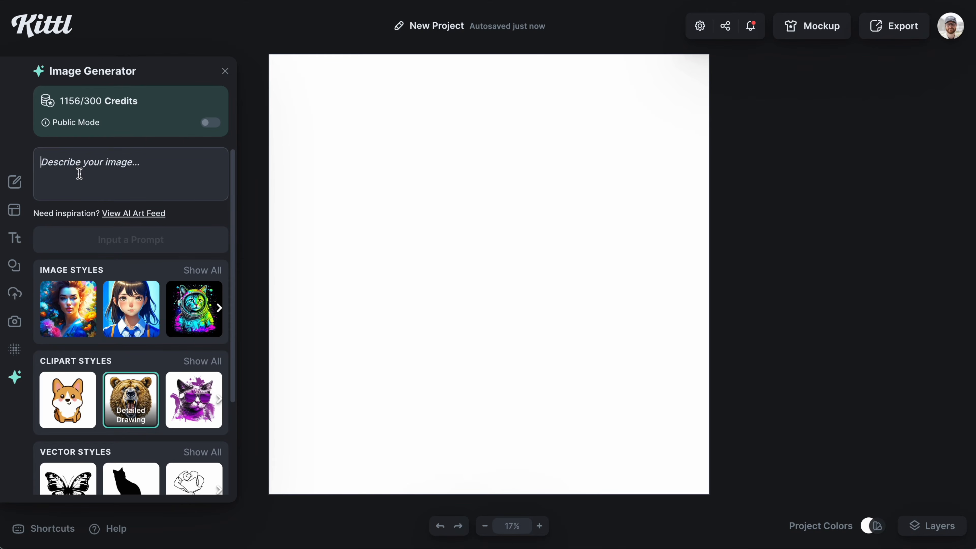
left_click(79, 174)
type("tw")
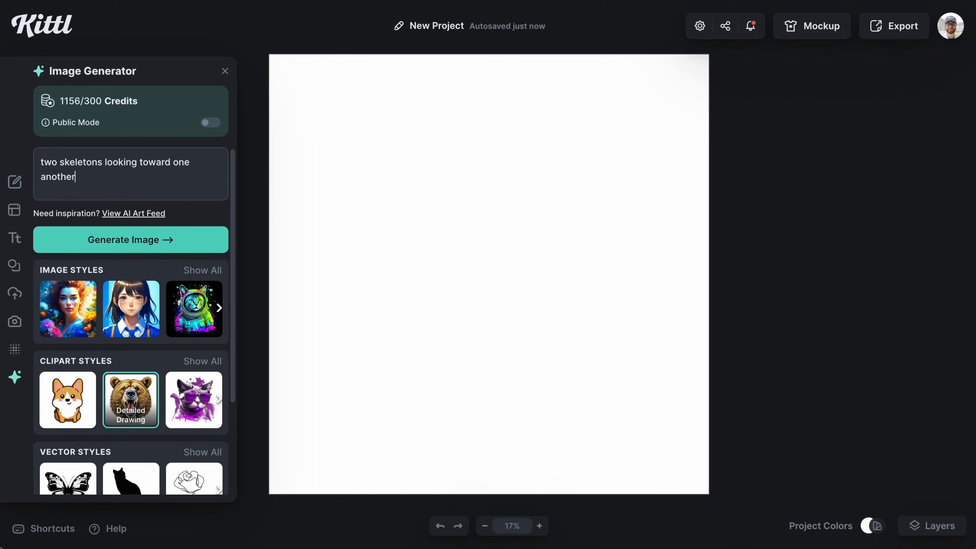
key("Return")
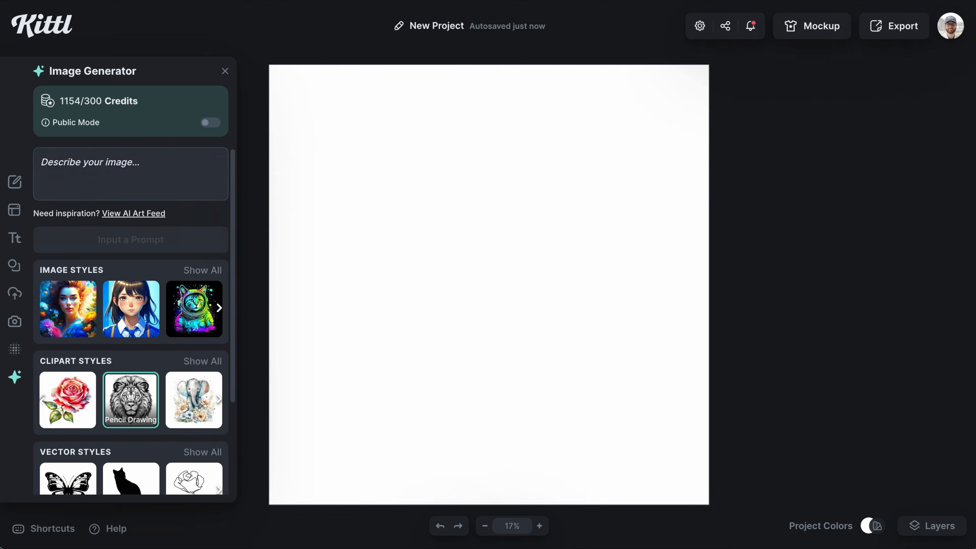
Step: Generate an image from "two skeletons hugging each other romantically" and enlarge the placed image on the canvas
type("two")
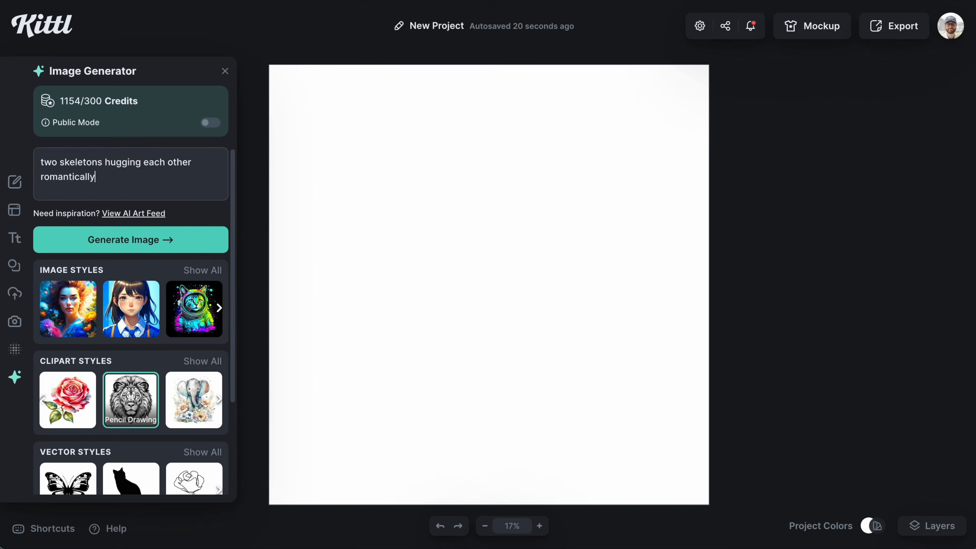
key("Return")
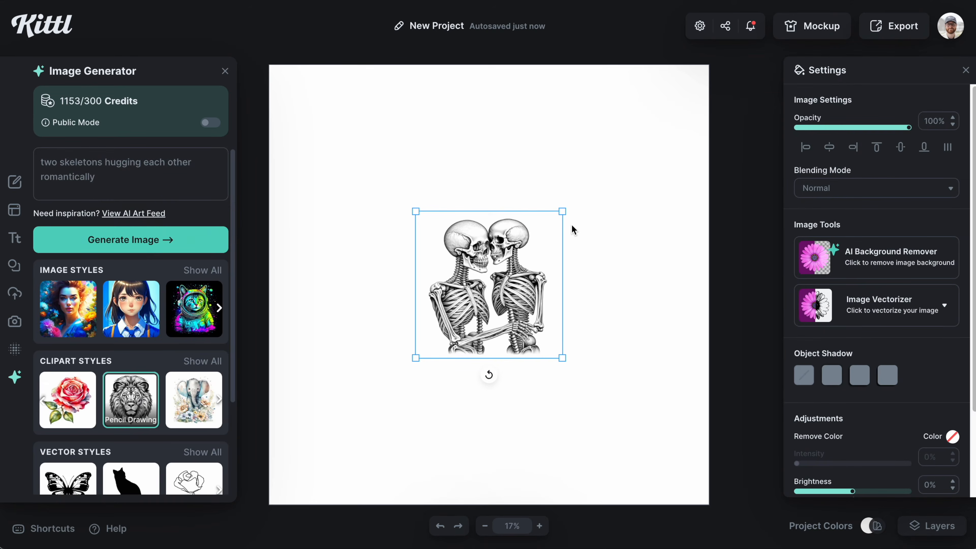
left_click_drag(567, 211, 594, 202)
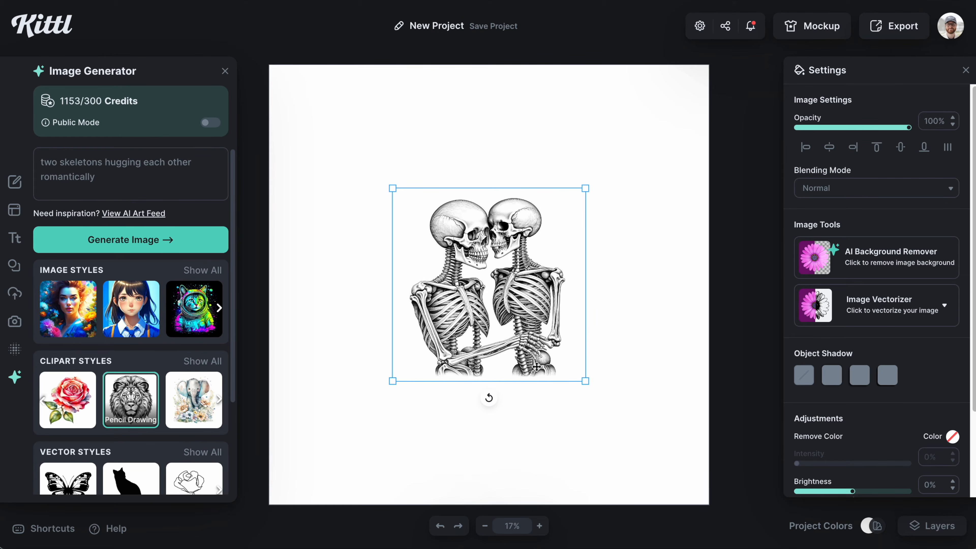
Step: Set the canvas background to grey, then remove the skeleton image's background with the AI Background Remover
left_click(662, 199)
left_click(800, 122)
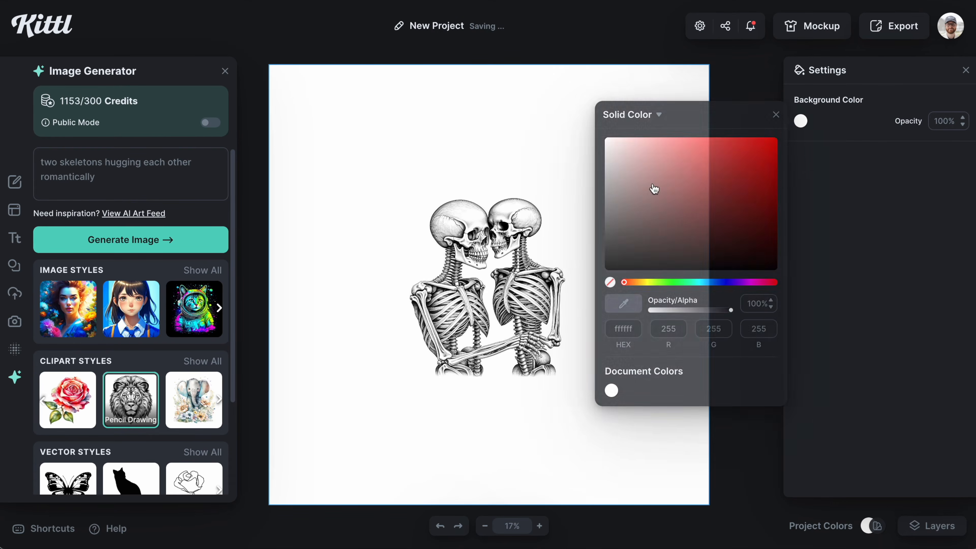
left_click(608, 181)
left_click(538, 270)
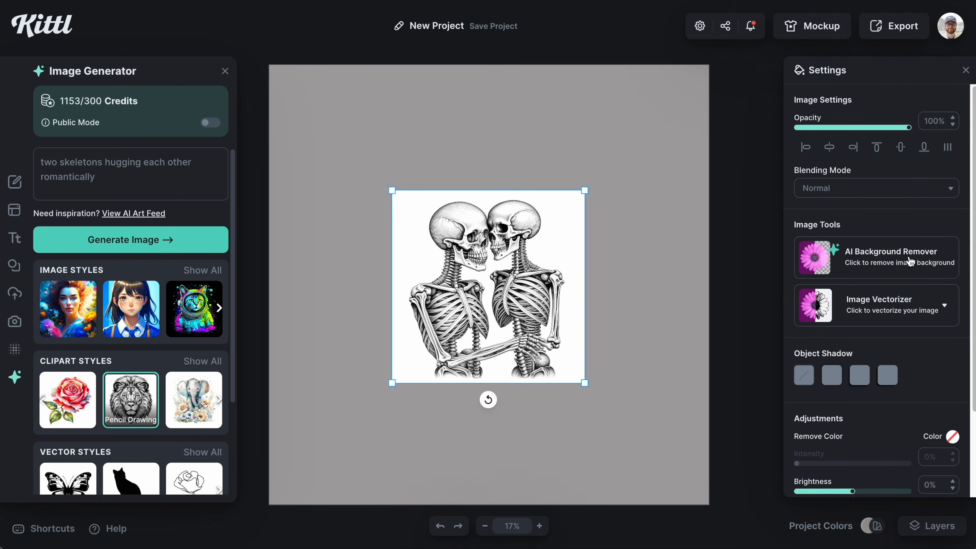
left_click(909, 262)
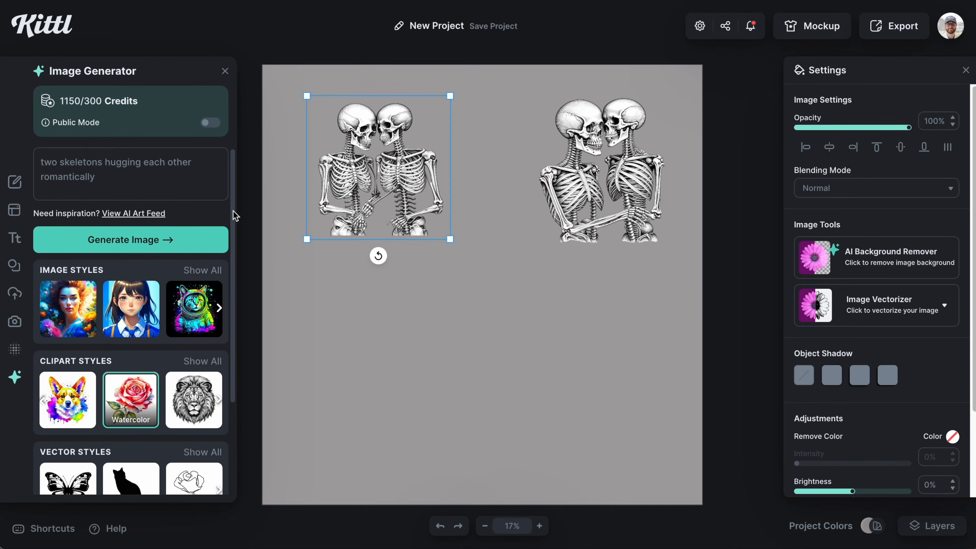
Step: Search the elements library for skeletons and skeleton and browse the results
left_click(19, 269)
left_click(105, 92)
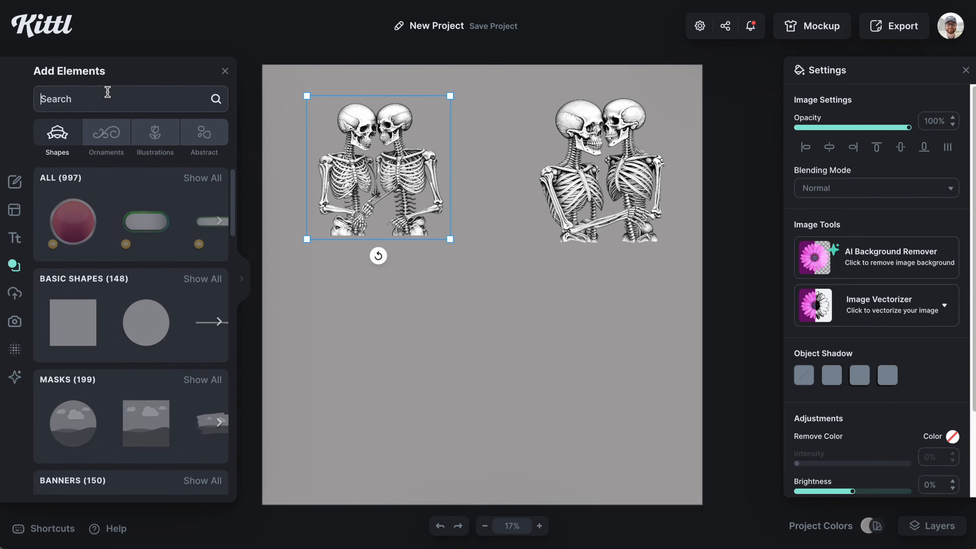
type("skeleton")
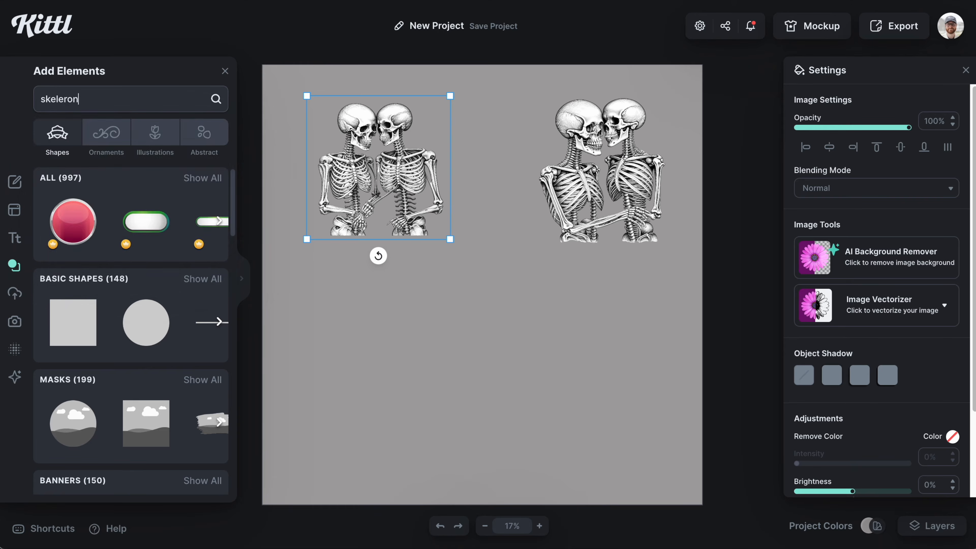
type("s")
key("Return")
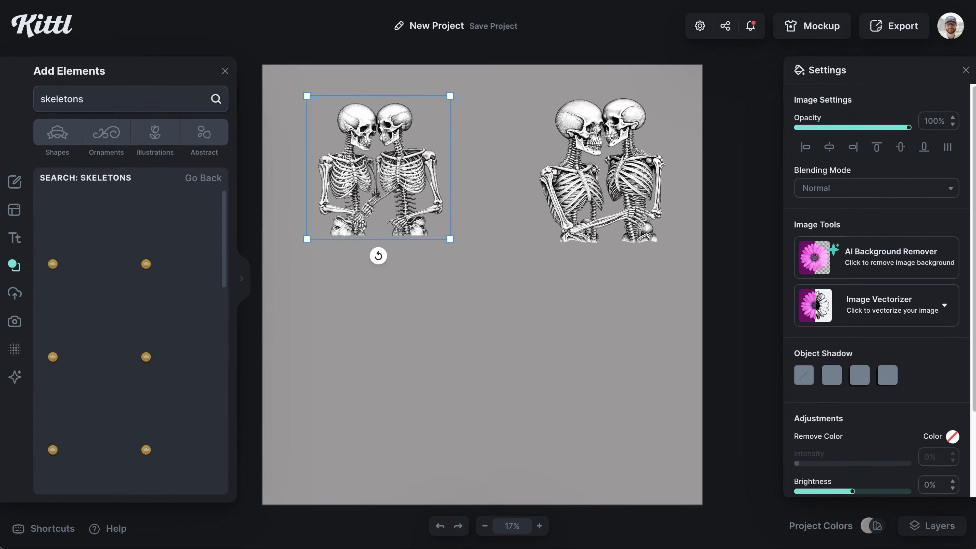
scroll(179, 231, "down", 5)
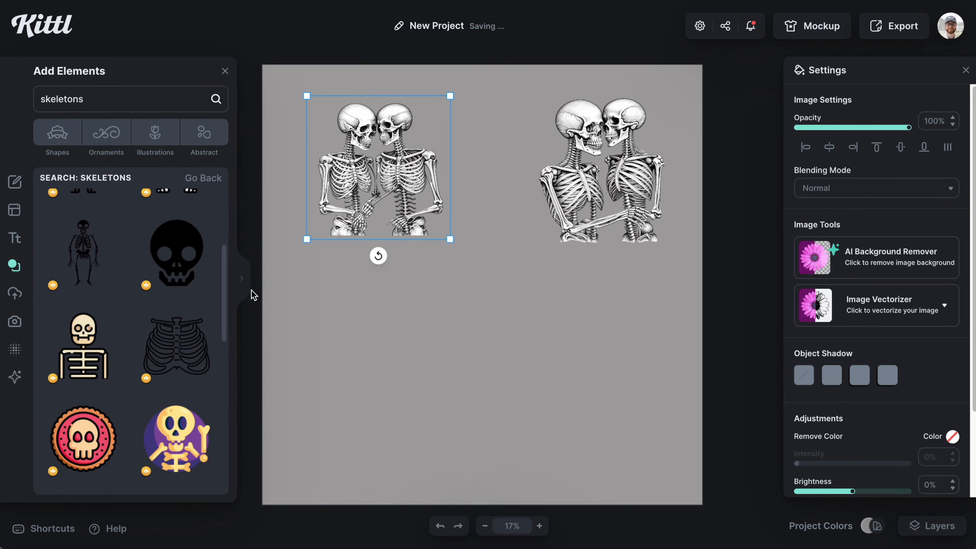
left_click(246, 283)
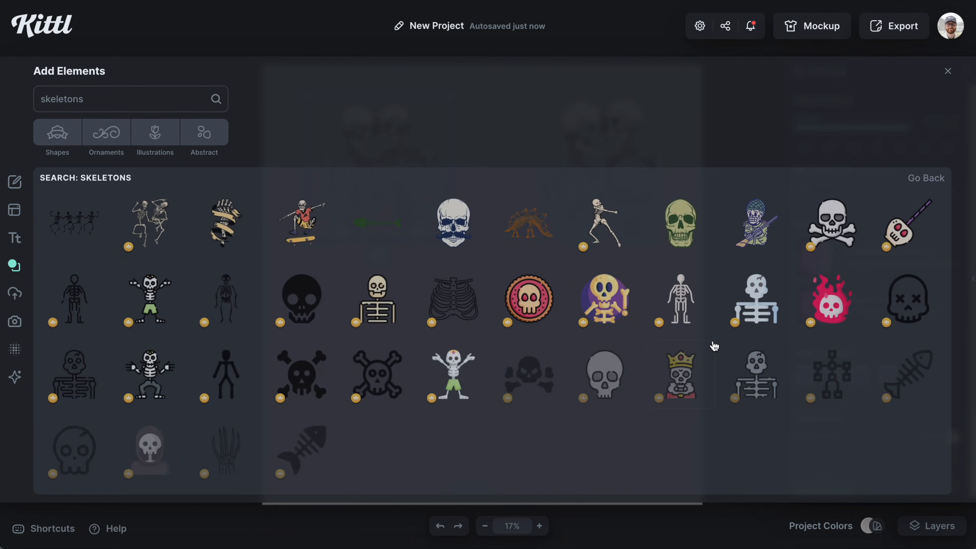
scroll(373, 330, "down", 5)
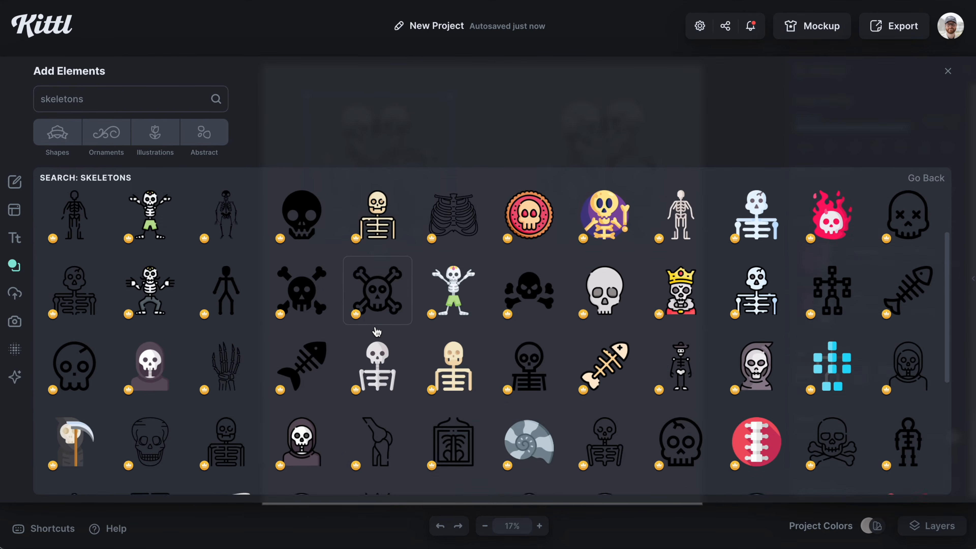
scroll(377, 331, "down", 10)
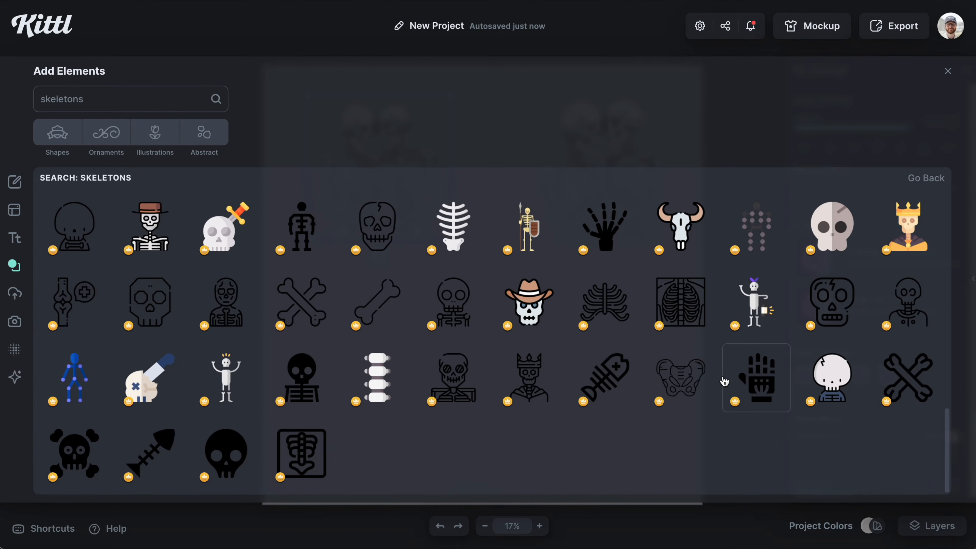
scroll(691, 379, "up", 15)
key("BackSpace")
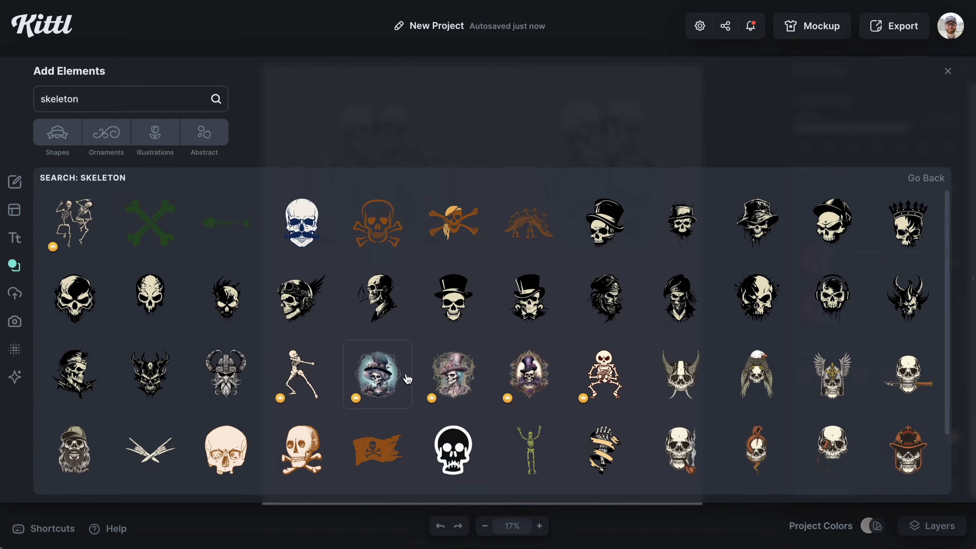
scroll(423, 380, "down", 5)
scroll(442, 386, "down", 10)
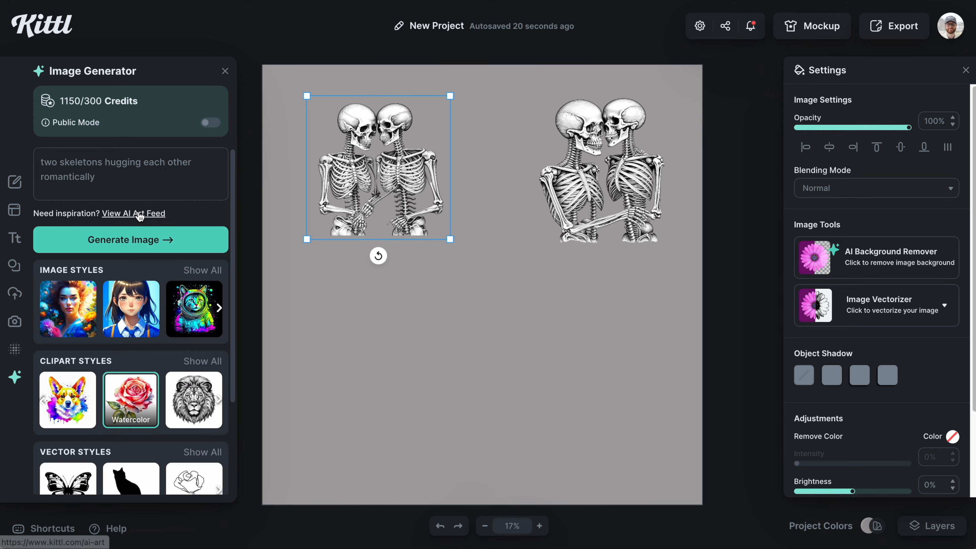
Step: Open the AI art feed and search it for skeleton
left_click(140, 214)
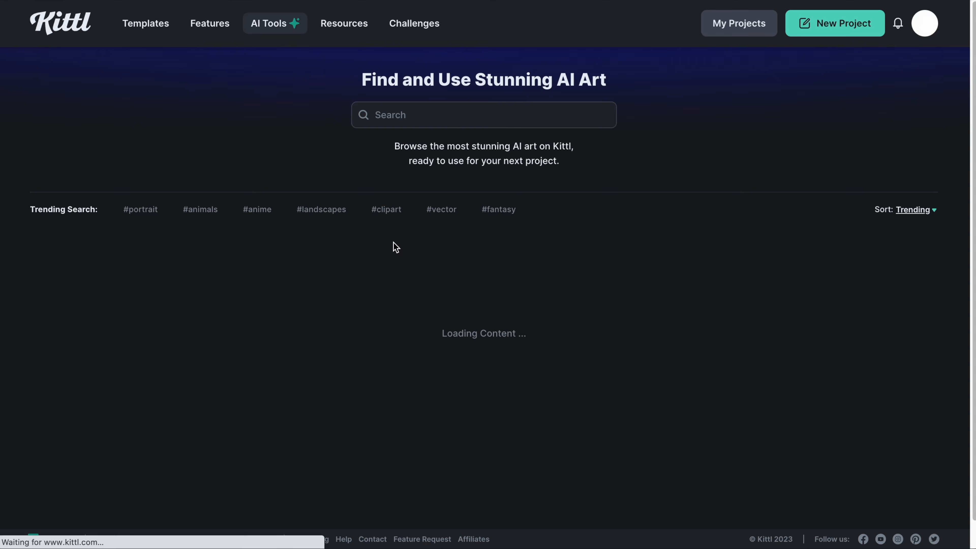
type("skeleton")
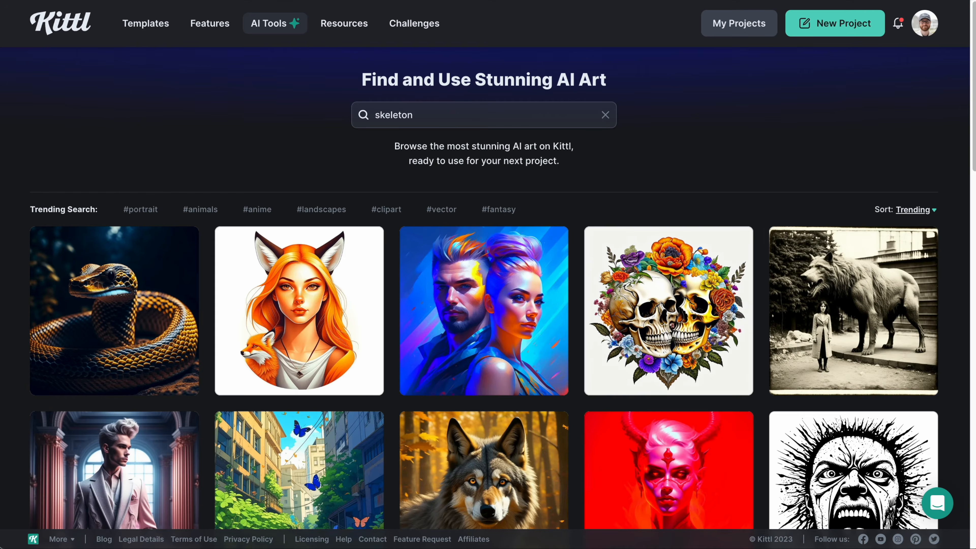
key("Return")
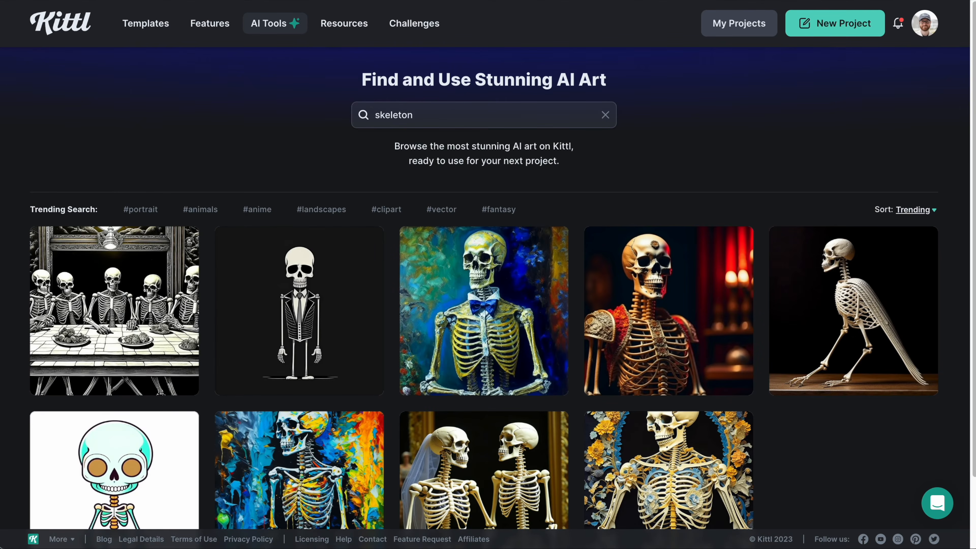
scroll(605, 205, "down", 2)
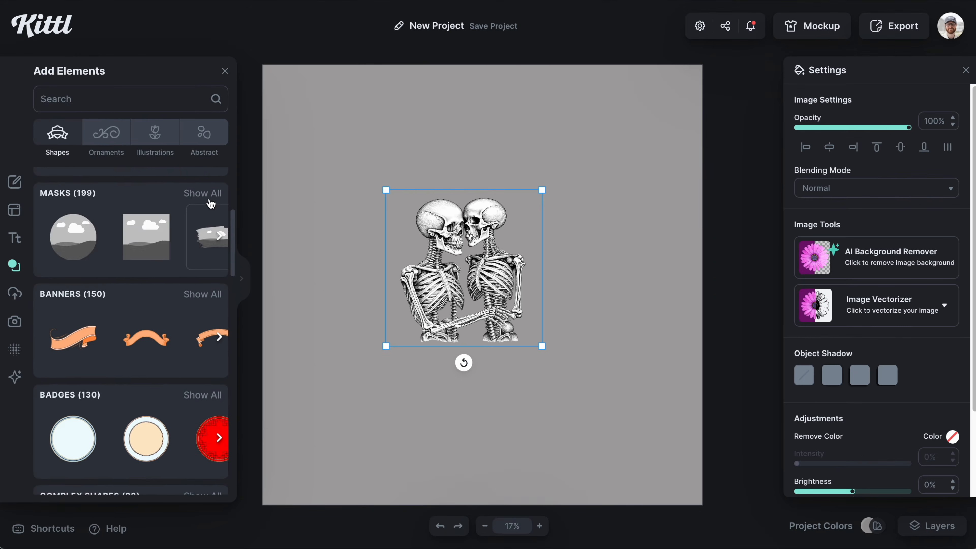
Step: Add a heart mask from the Masks elements, enlarge it and centre it horizontally and vertically on the canvas
left_click(209, 200)
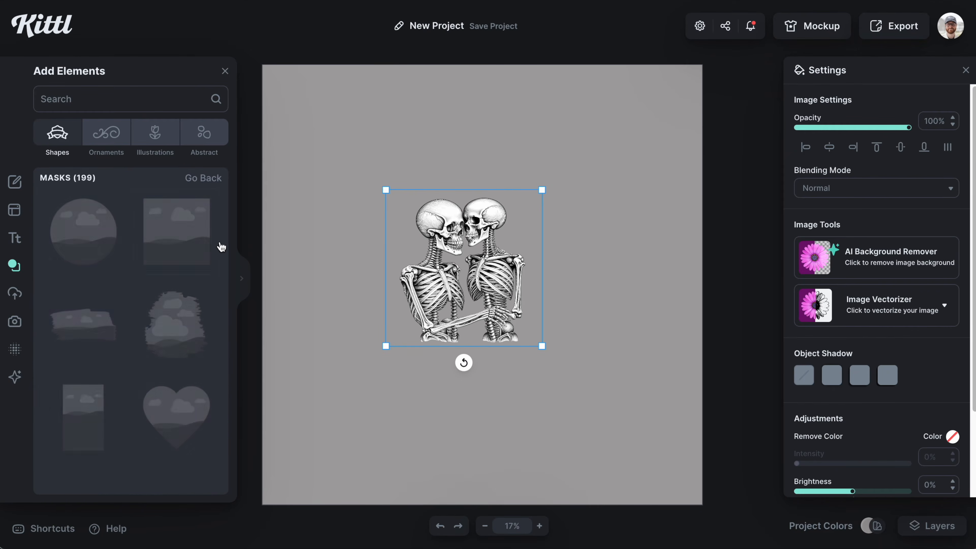
scroll(205, 319, "down", 5)
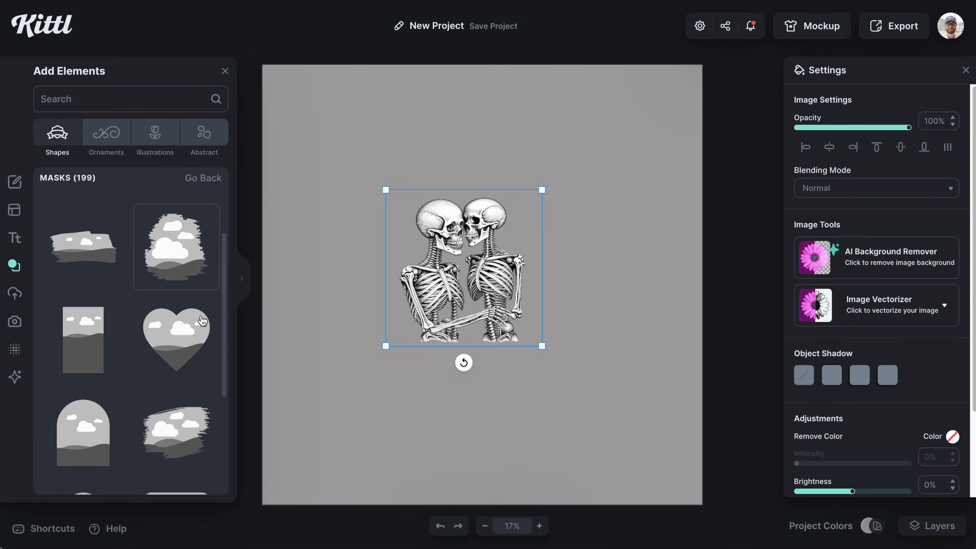
scroll(203, 320, "down", 5)
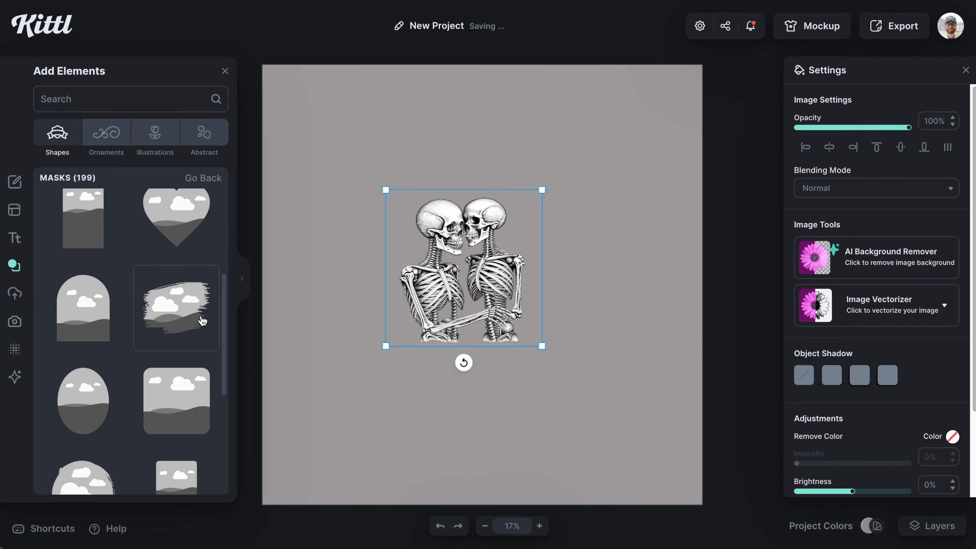
scroll(203, 321, "down", 6)
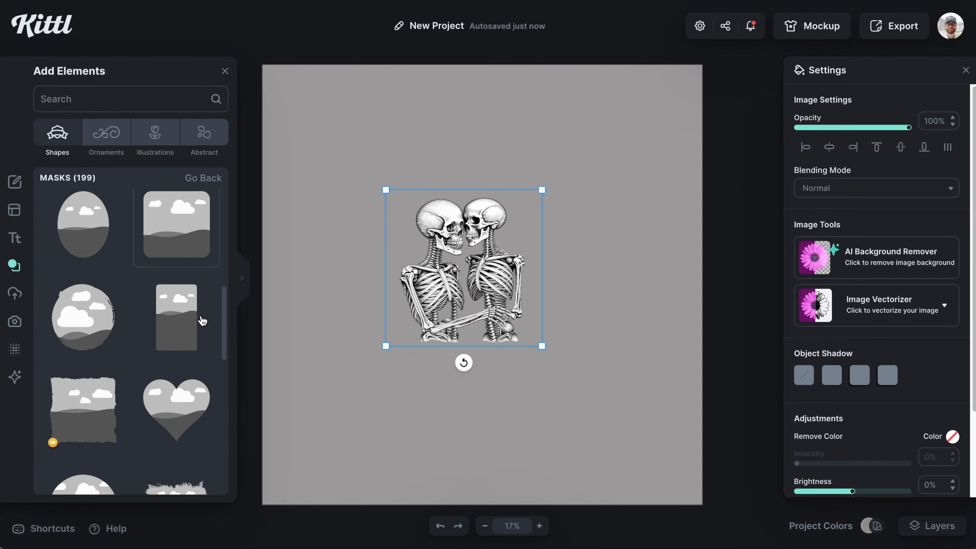
left_click(190, 277)
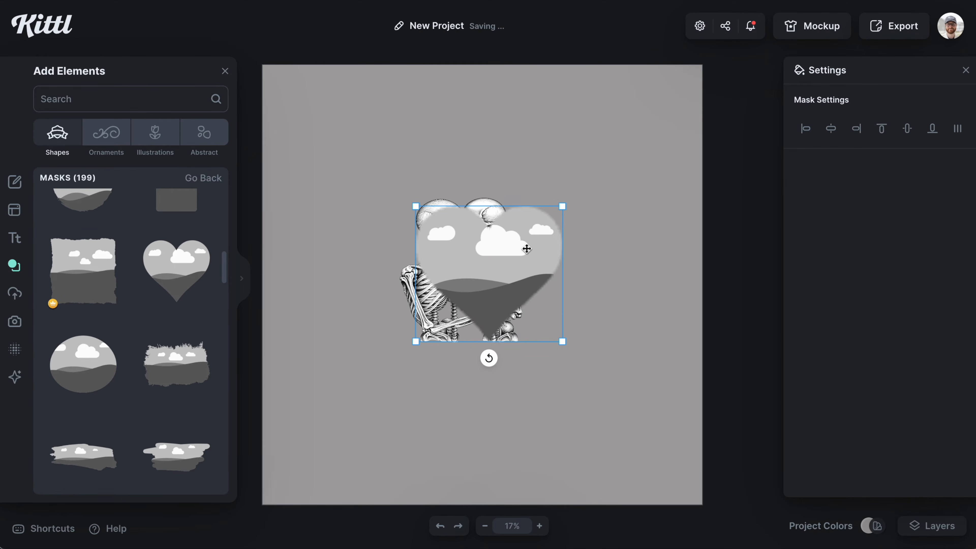
left_click_drag(526, 249, 512, 268)
key("Tab")
left_click_drag(552, 227, 609, 183)
left_click(831, 129)
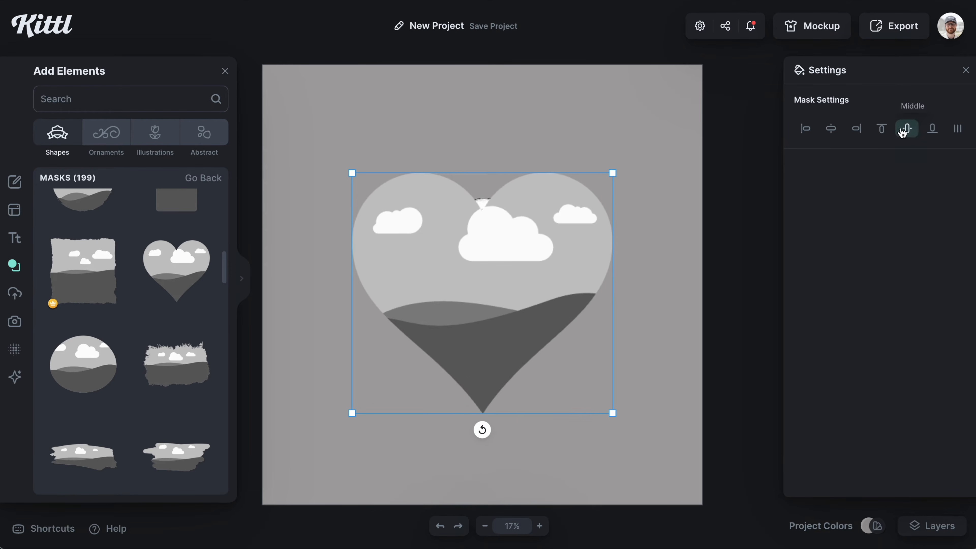
left_click(907, 128)
Step: Reorder the layers and drag the skeleton image into the heart mask
right_click(528, 254)
left_click(562, 465)
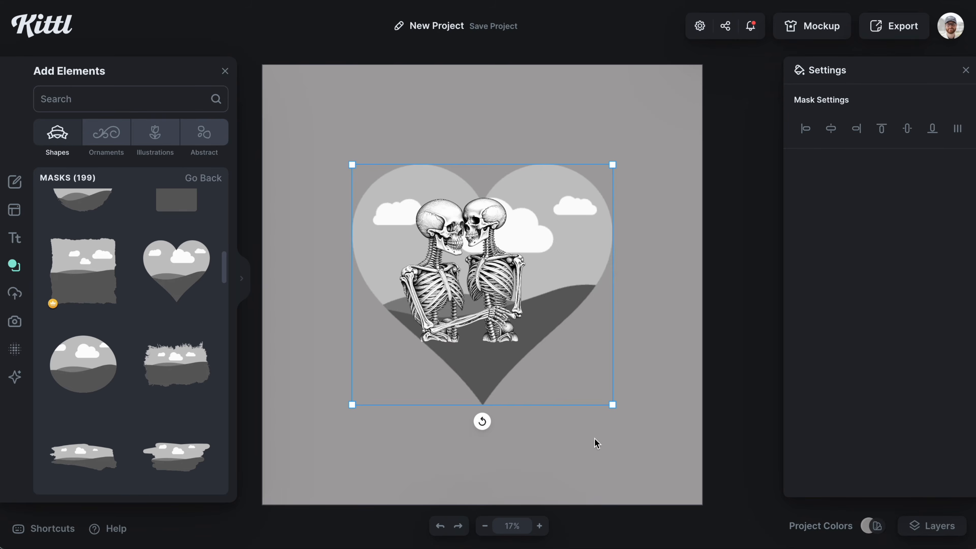
left_click(595, 442)
left_click_drag(504, 281, 484, 283)
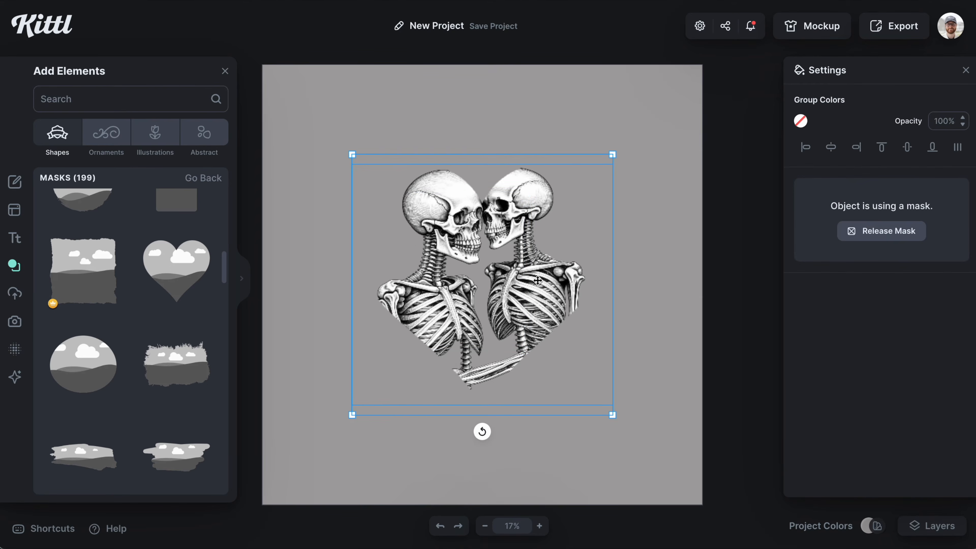
Step: Resize and reposition the skeleton image inside the heart mask
double_click(556, 256)
left_click_drag(616, 155, 570, 196)
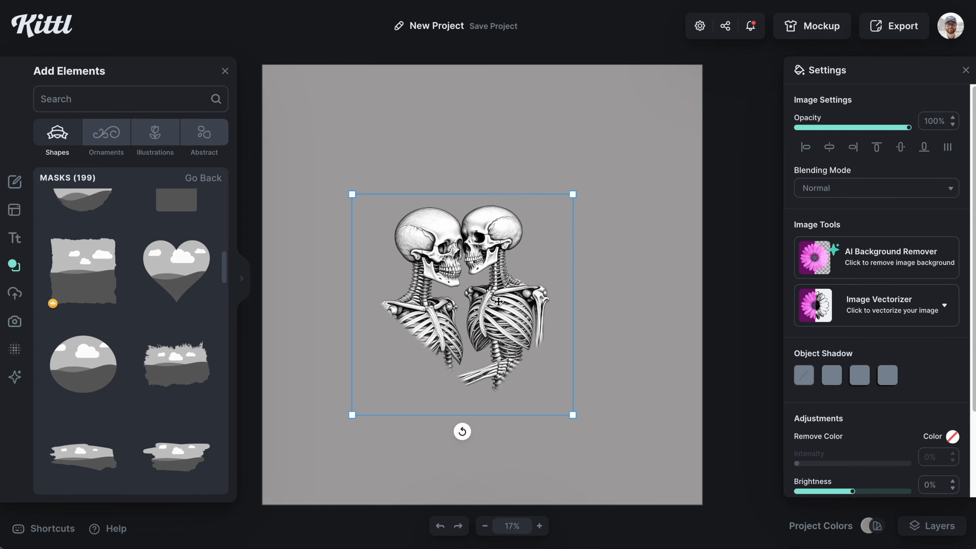
left_click_drag(498, 301, 515, 293)
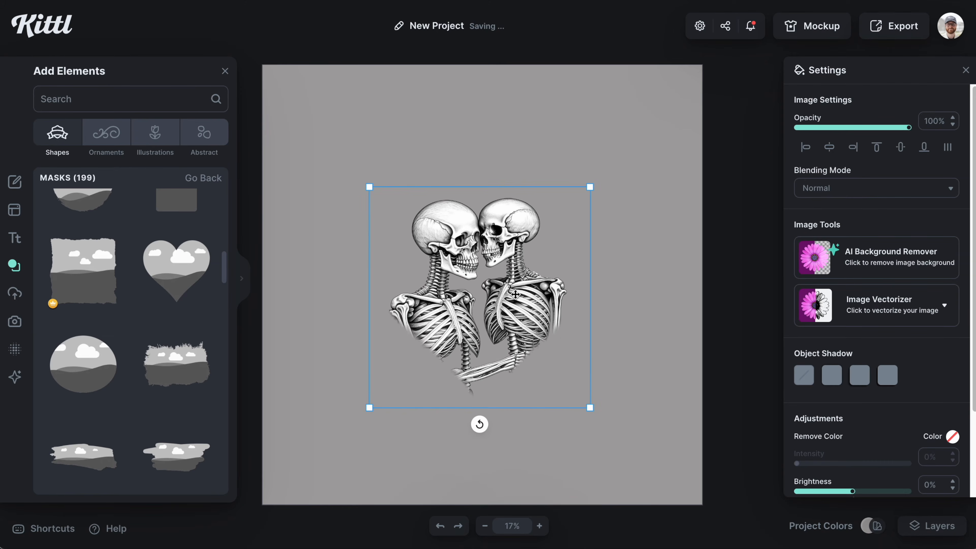
Step: Fill the heart mask with salmon pink, hex ef8989
left_click(648, 289)
left_click(514, 252)
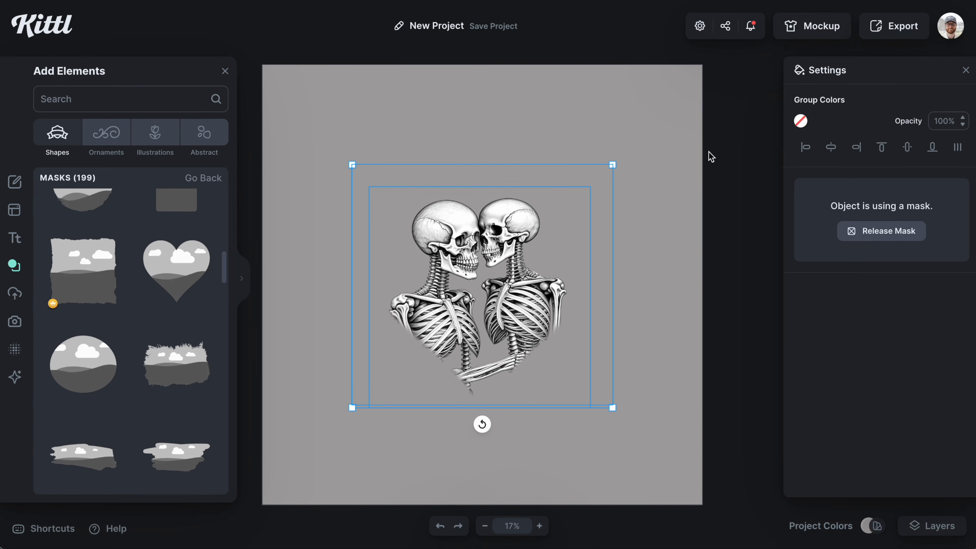
left_click(802, 122)
left_click_drag(671, 214, 679, 156)
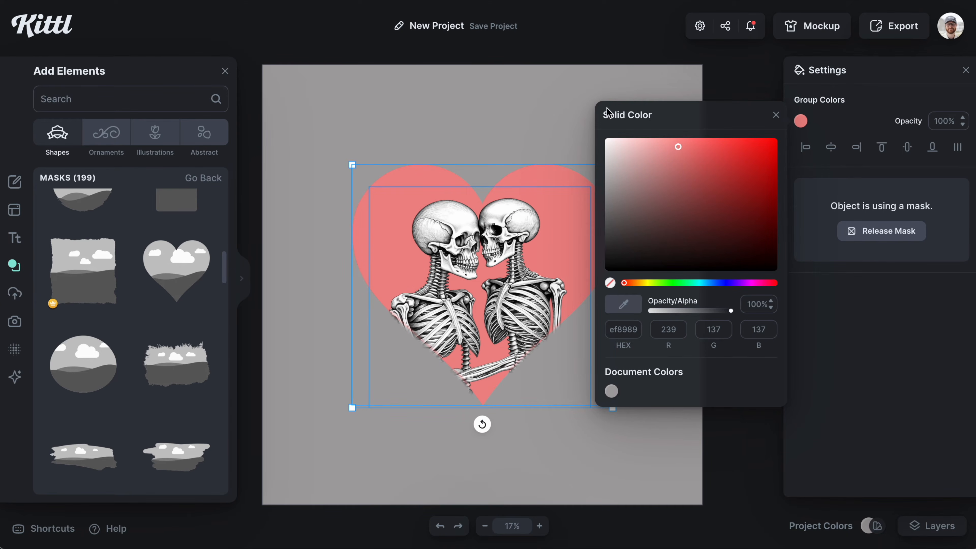
left_click(613, 91)
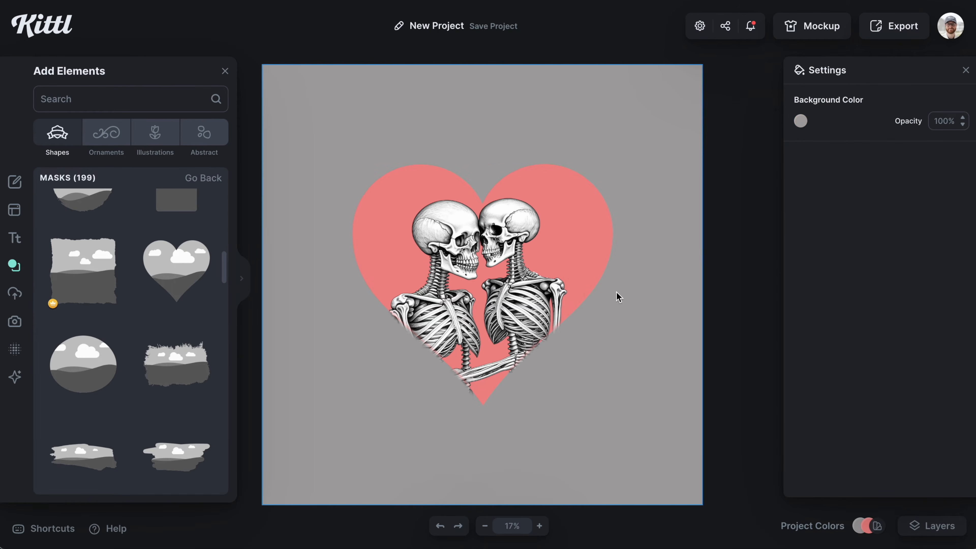
Step: Enlarge the skeleton image slightly inside the heart, then centre the heart mask group vertically on the canvas
left_click(564, 280)
double_click(534, 291)
mouse_move(533, 291)
left_mouse_down()
mouse_move(534, 242)
mouse_move(537, 292)
left_mouse_up()
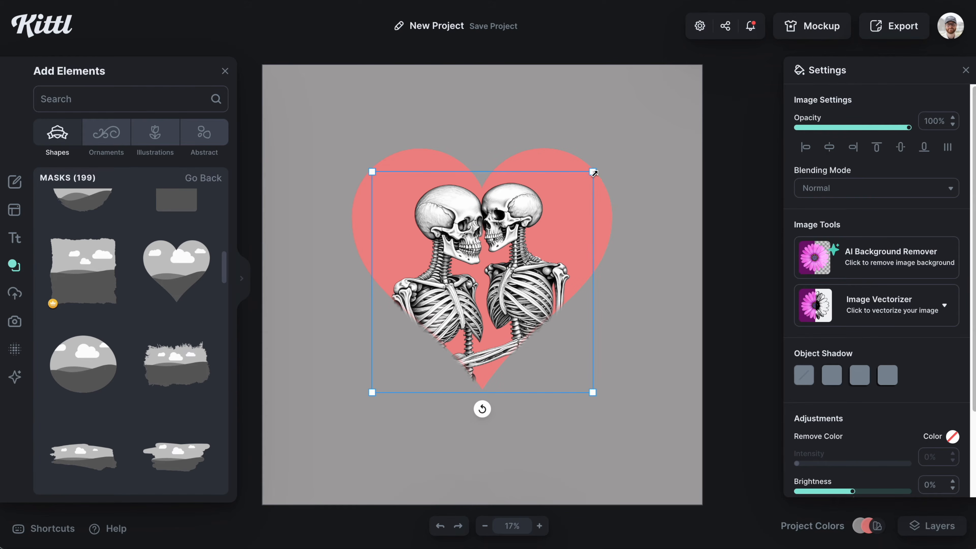
left_click_drag(594, 174, 603, 170)
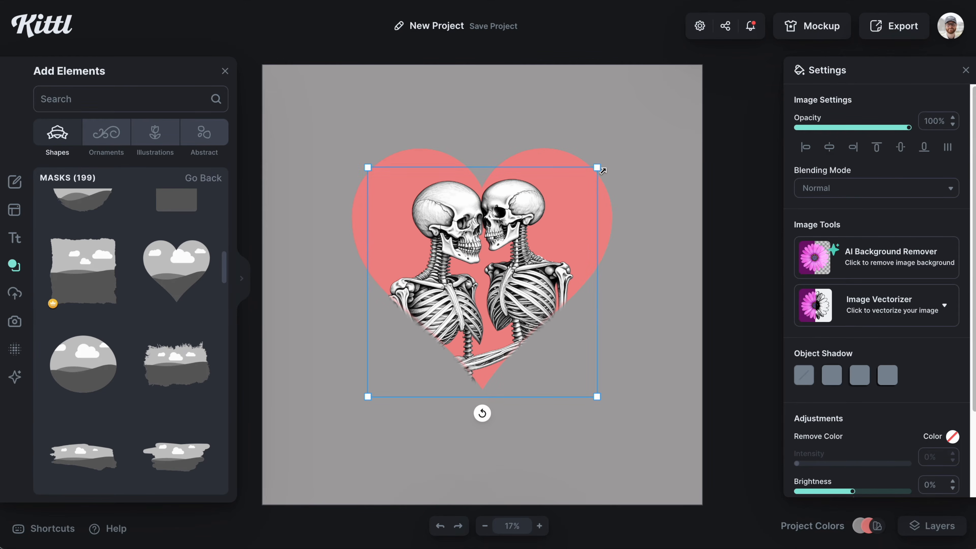
left_click(618, 317)
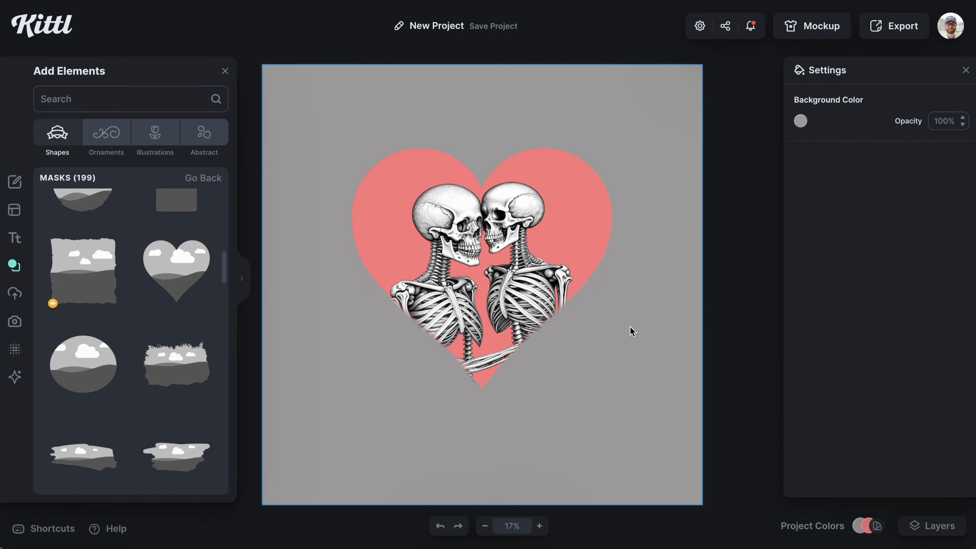
left_click(560, 288)
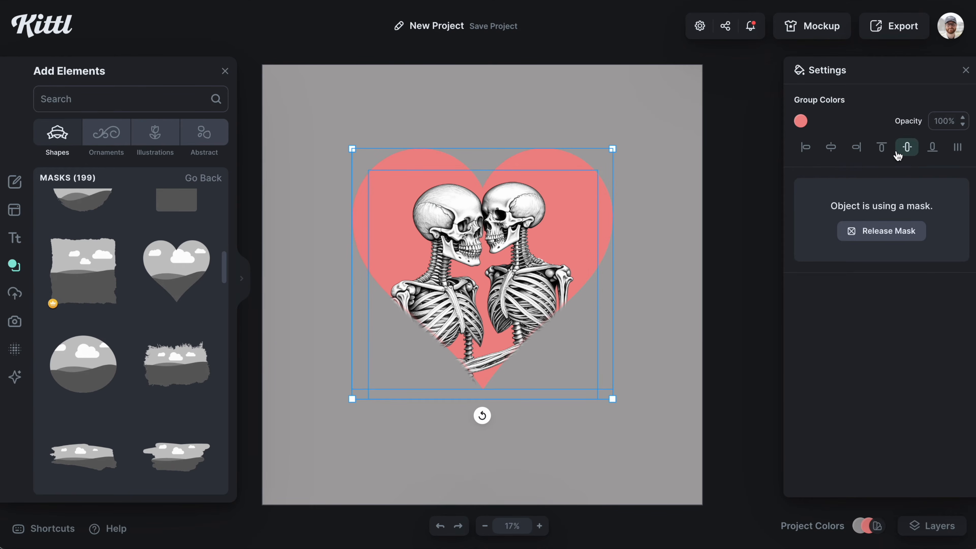
left_click(906, 147)
Step: Change the canvas background colour to dark grey
left_click(668, 244)
left_click(802, 123)
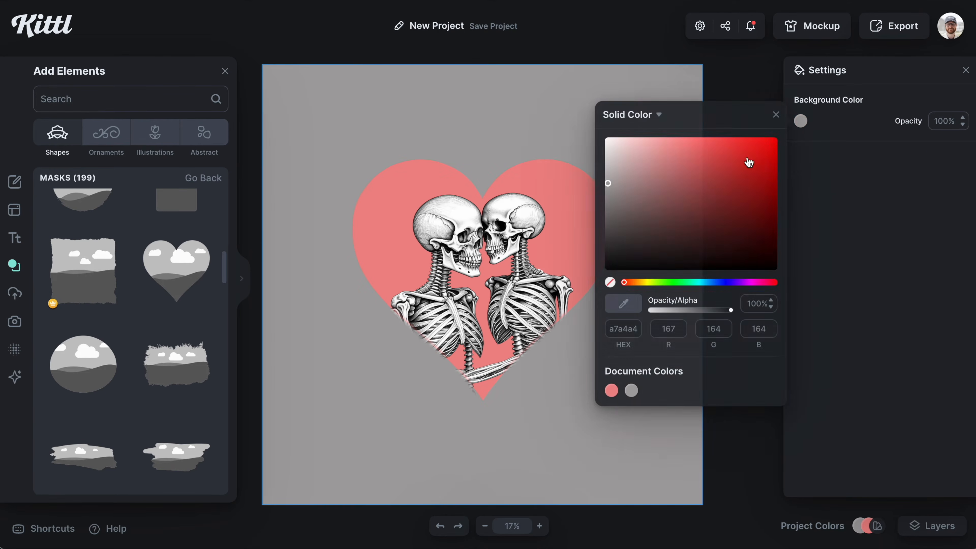
left_click(613, 247)
Step: Browse the Banners shapes in the elements library
left_click(225, 191)
left_click(216, 180)
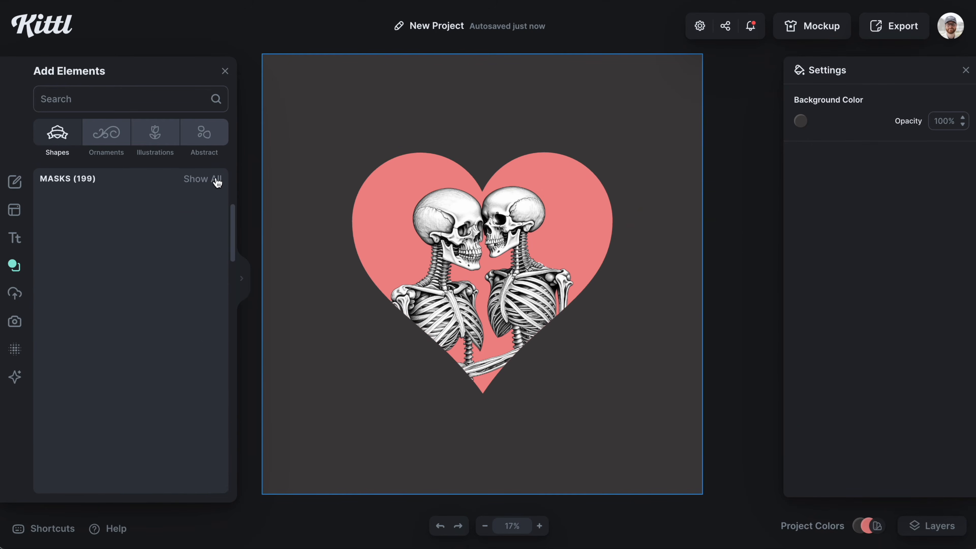
scroll(159, 415, "up", 4)
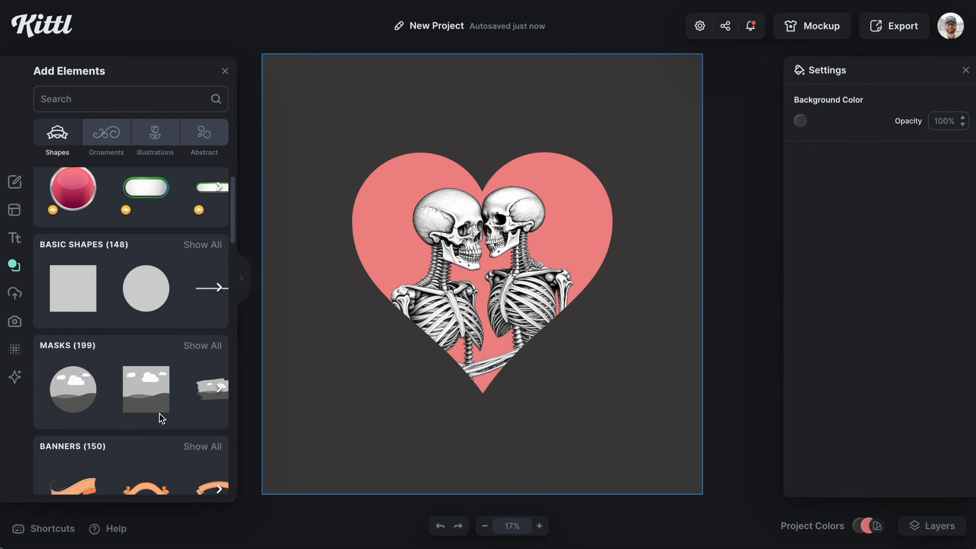
scroll(159, 414, "down", 2)
scroll(179, 418, "down", 4)
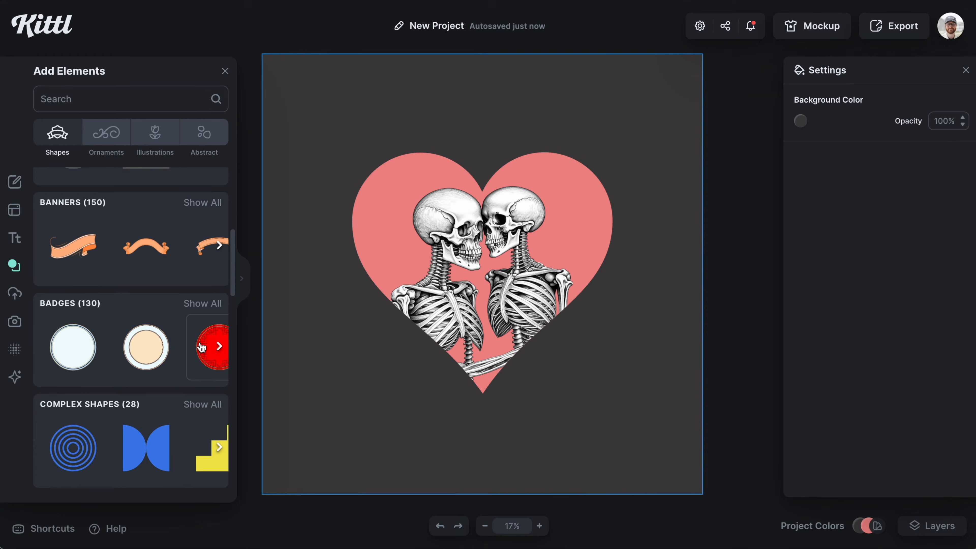
left_click(217, 204)
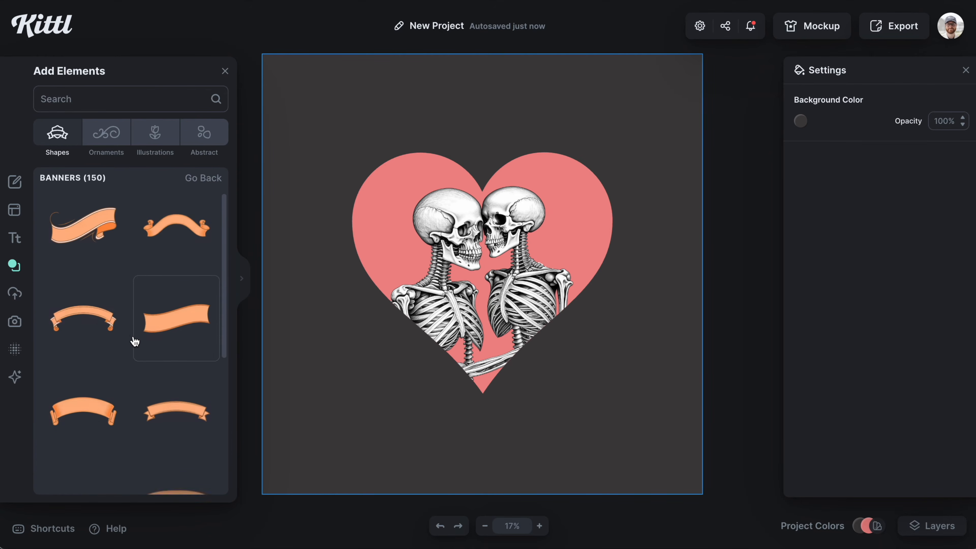
scroll(134, 341, "down", 10)
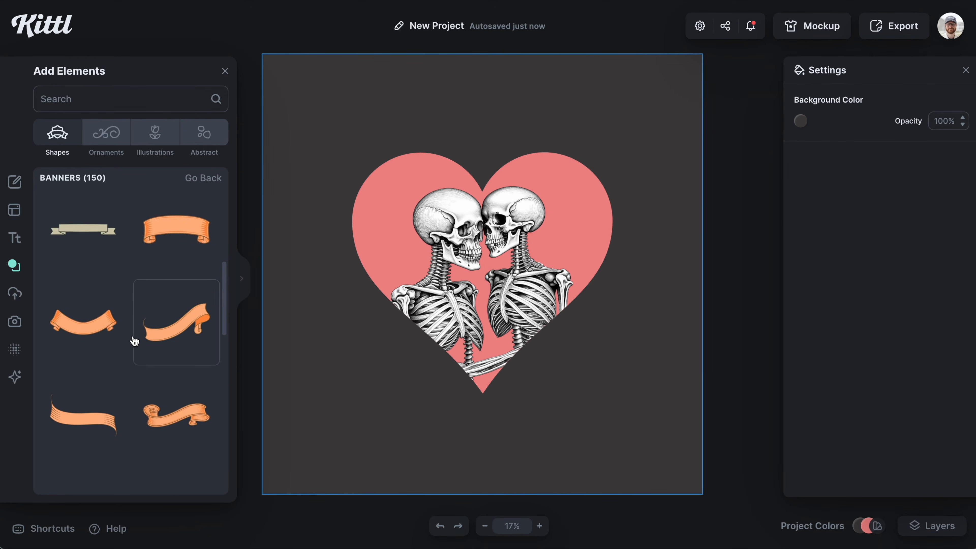
scroll(134, 341, "down", 5)
left_click(114, 296)
left_click_drag(562, 347, 610, 342)
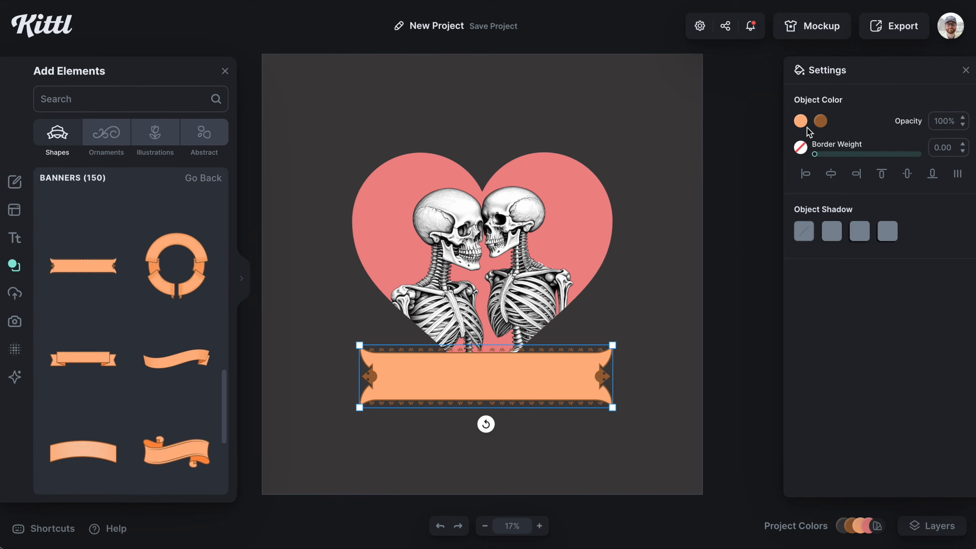
key("Delete")
left_click(167, 356)
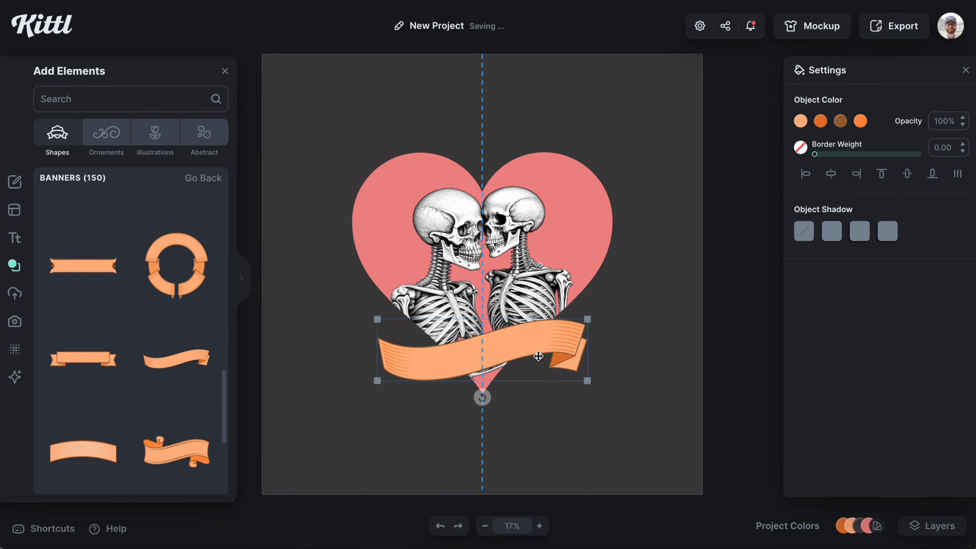
left_click(800, 121)
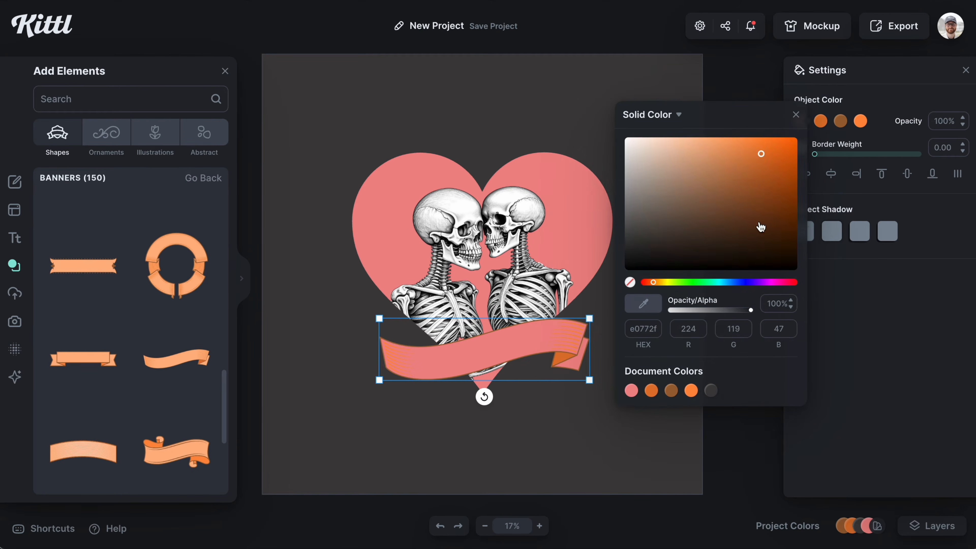
left_click(726, 178)
left_click(840, 121)
left_click(666, 281)
left_click(500, 461)
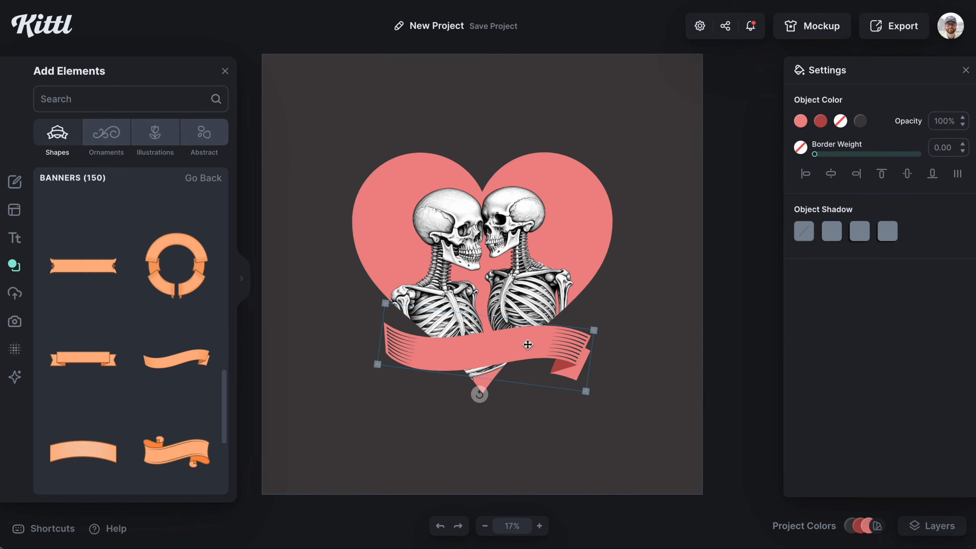
key("Delete")
Step: Add a wavy banner shape and place it across the lower part of the heart
scroll(82, 343, "down", 6)
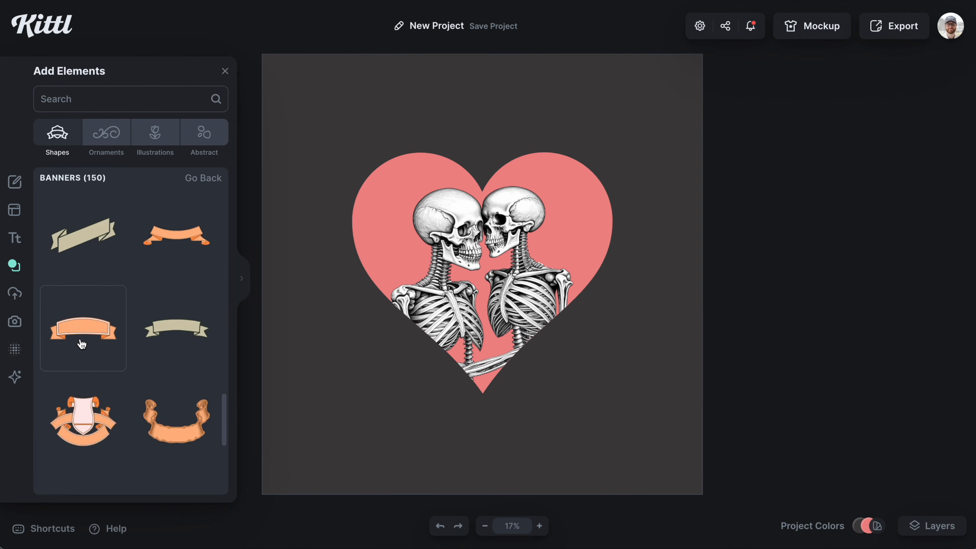
scroll(82, 343, "down", 10)
left_click(176, 298)
left_click_drag(513, 267, 514, 382)
left_click_drag(558, 355, 587, 331)
left_click_drag(508, 385, 512, 369)
left_click_drag(491, 423, 480, 423)
left_click(619, 366)
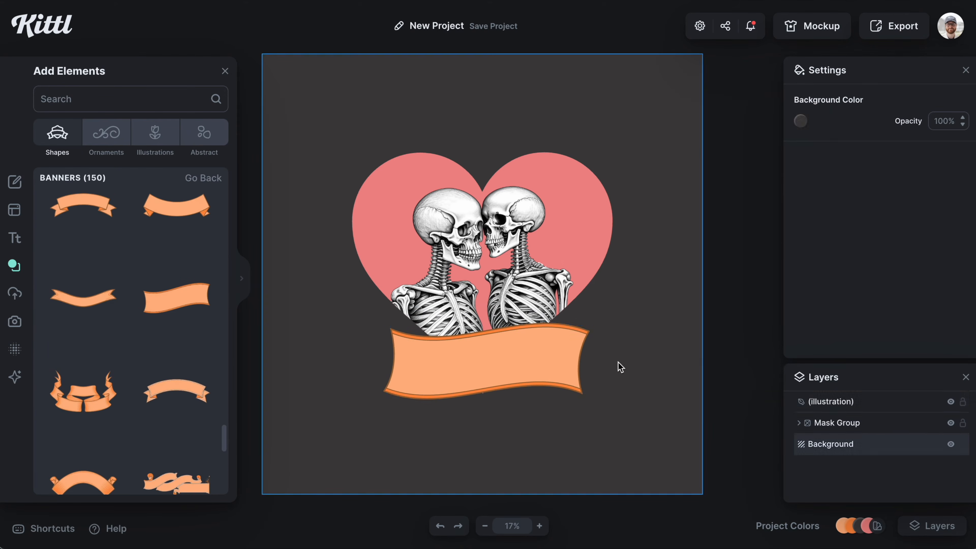
Step: Recolour the banner with a salmon pink fill and dark grey outline from the document colours
left_click(570, 367)
left_click(821, 121)
left_click(631, 391)
left_click(798, 115)
left_click(801, 121)
left_click(671, 390)
left_click(840, 121)
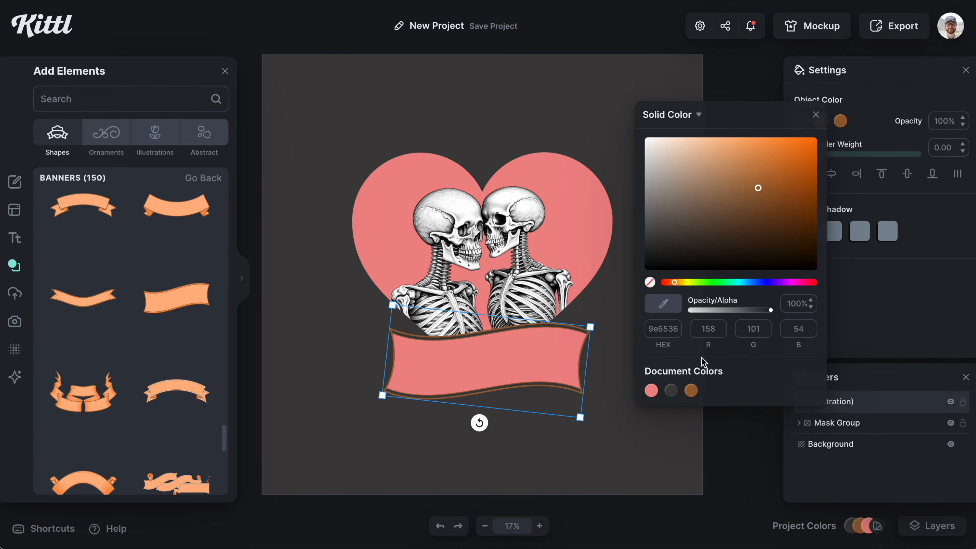
left_click(651, 391)
Step: Adjust the banner's position and widen it slightly below the skeletons
left_click_drag(531, 377, 531, 382)
left_click(614, 375)
left_click(537, 373)
left_click_drag(382, 400, 376, 402)
left_click(695, 367)
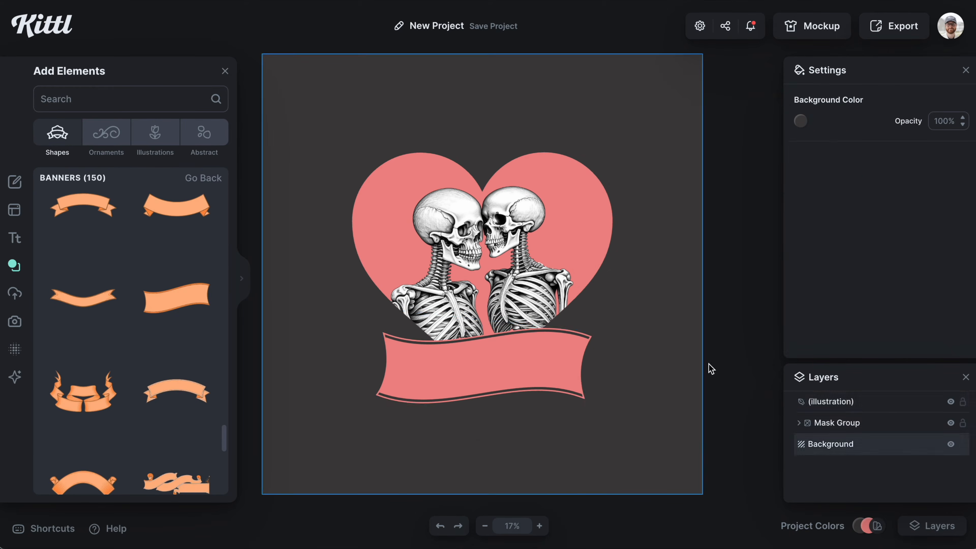
left_click(568, 367)
left_click_drag(593, 333, 600, 334)
left_click(739, 326)
Step: Add the text "love you to death" and scale it up over the banner
left_click(531, 343)
left_click(638, 327)
key("t")
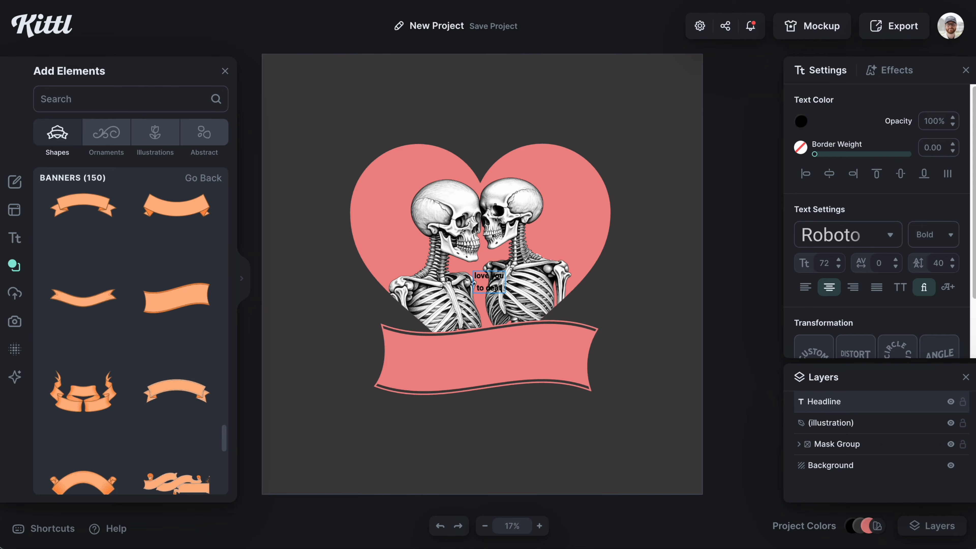
key("Escape")
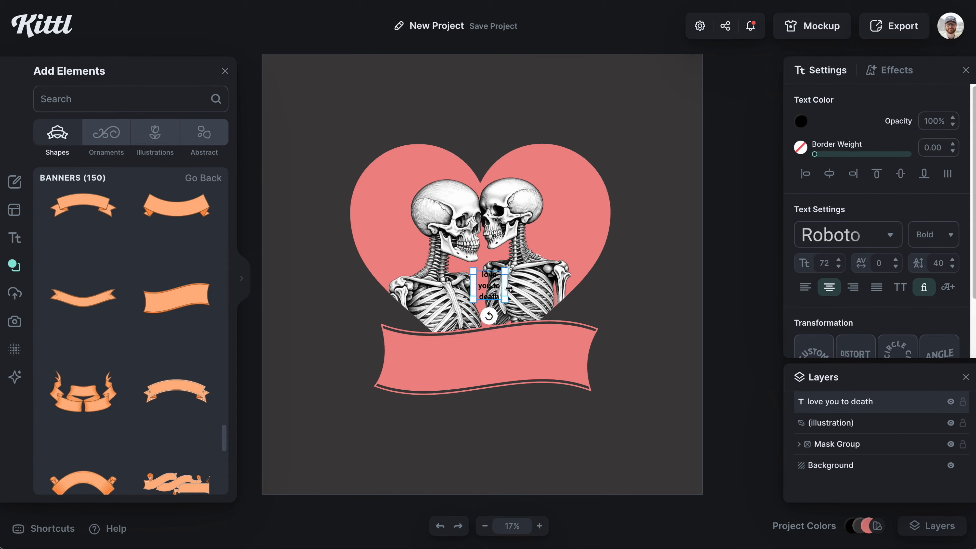
left_click_drag(508, 288, 596, 340)
Step: Search the typefaces for "con", try several fonts and set the text font to Spider King
left_click(871, 242)
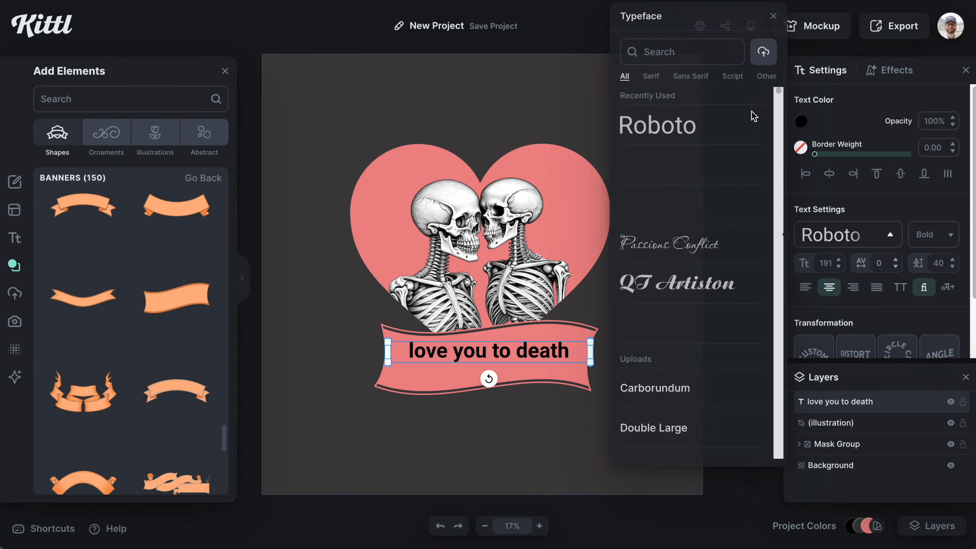
type("con")
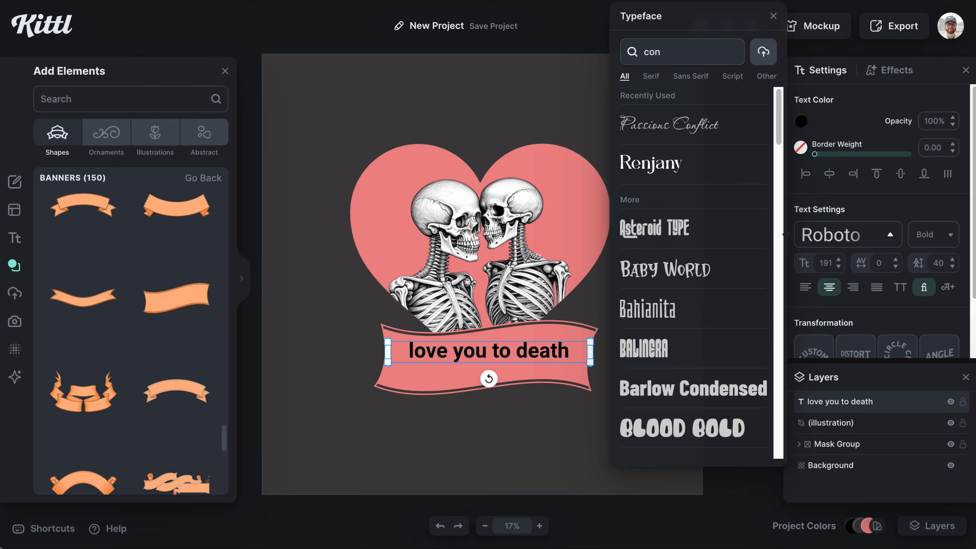
scroll(691, 276, "down", 1)
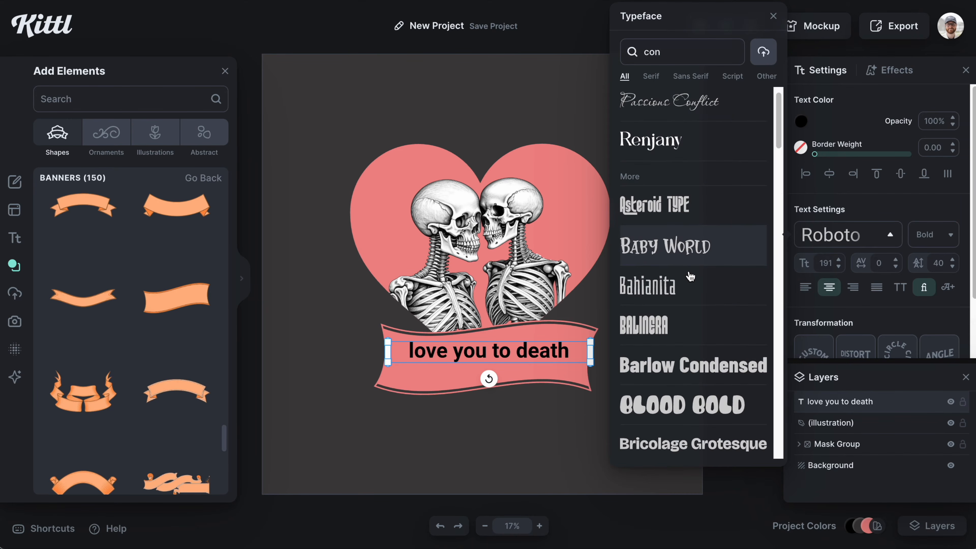
scroll(691, 276, "down", 4)
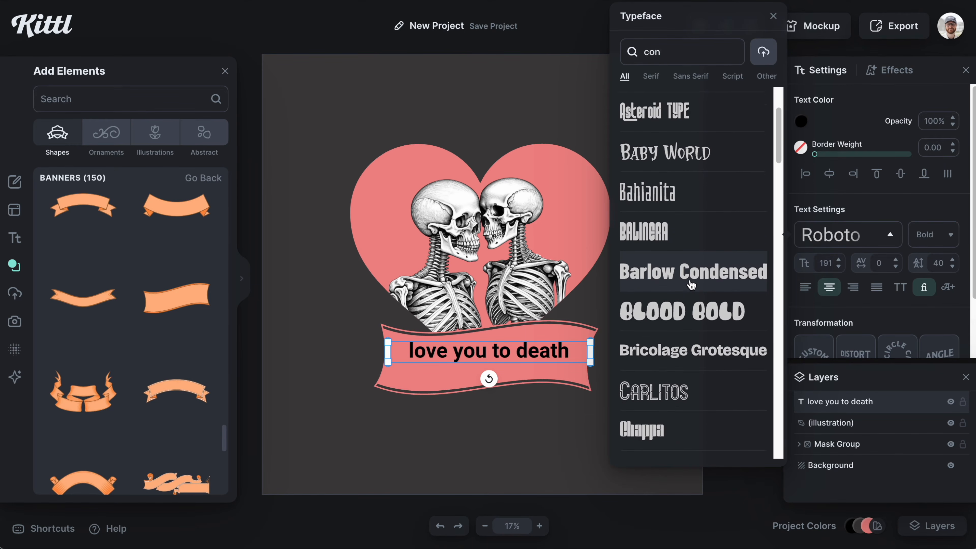
scroll(691, 284, "down", 3)
left_click(679, 340)
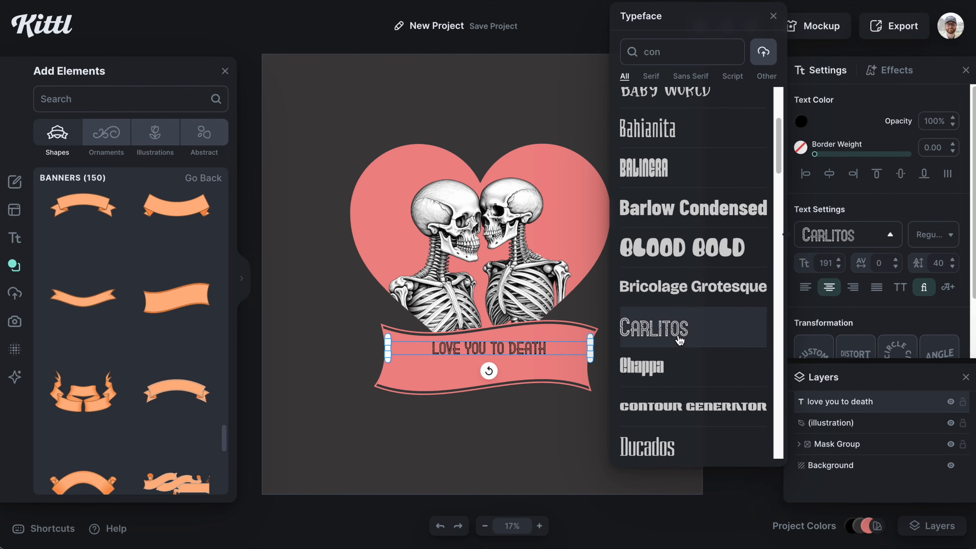
scroll(684, 318, "down", 4)
left_click(682, 338)
scroll(686, 307, "down", 10)
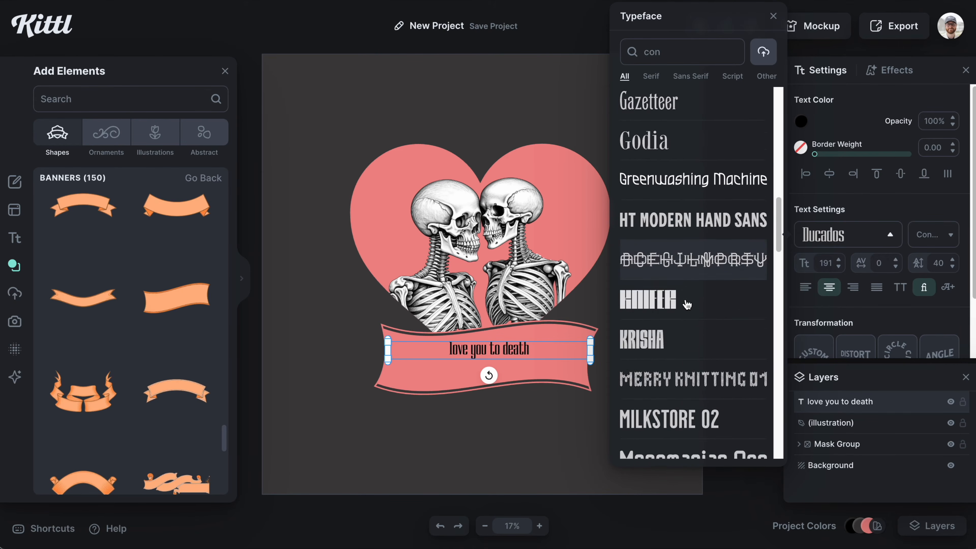
scroll(687, 306, "down", 18)
left_click(680, 334)
scroll(686, 337, "down", 5)
left_click(691, 341)
scroll(699, 276, "down", 2)
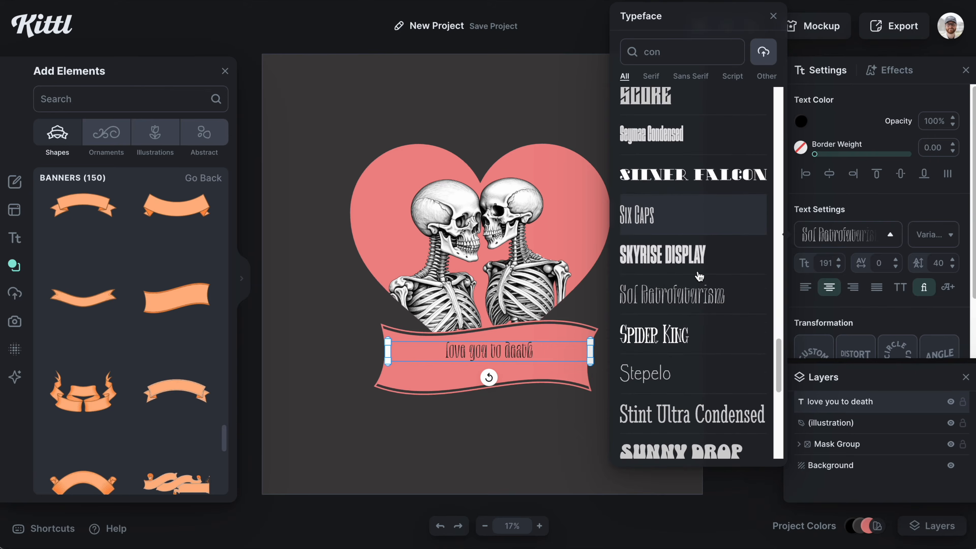
left_click(685, 345)
scroll(686, 345, "down", 1)
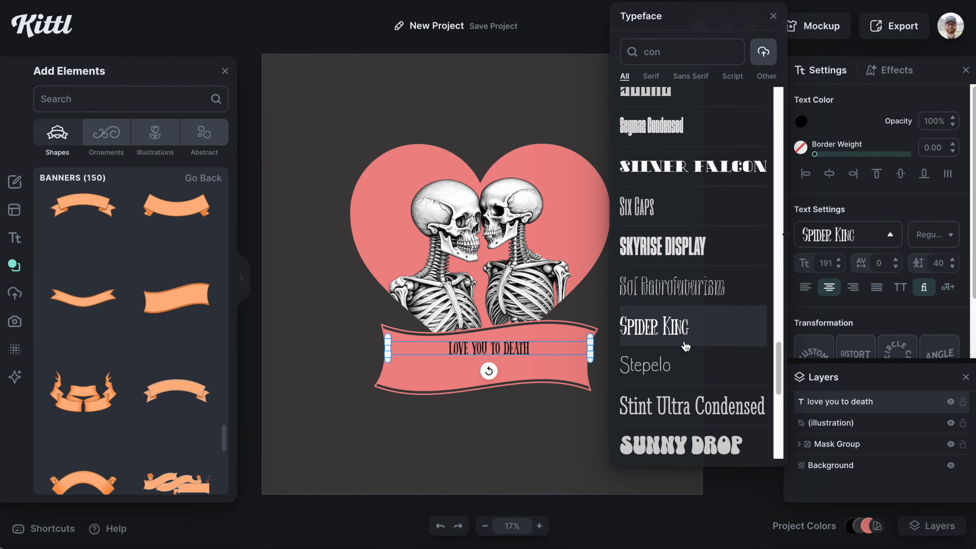
Step: Enlarge the text to fill the width of the banner
left_click(546, 417)
left_click(487, 345)
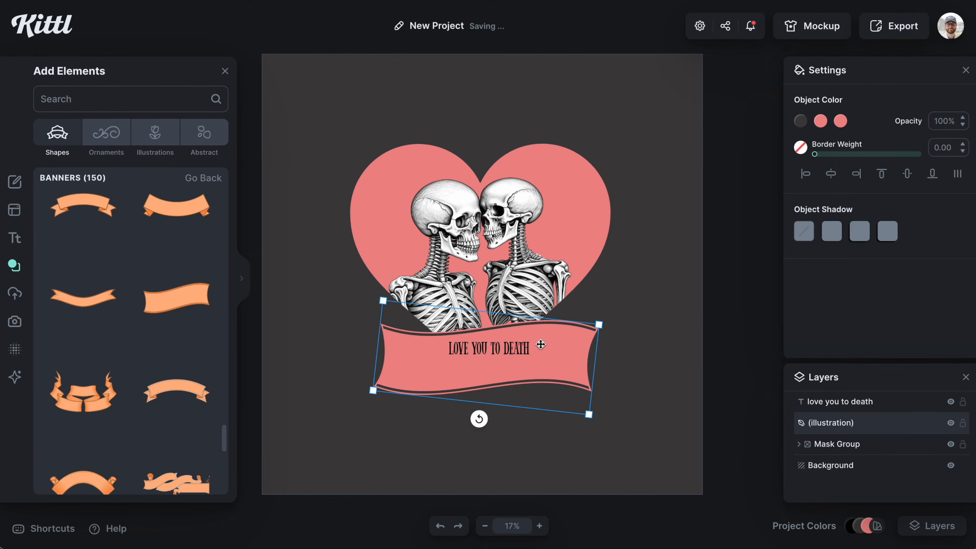
left_click(517, 346)
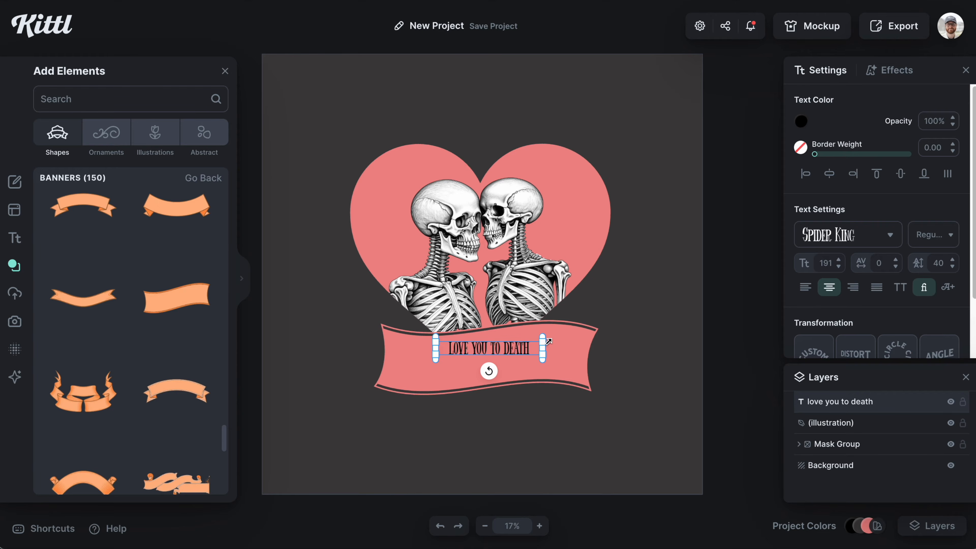
left_click_drag(548, 341, 609, 339)
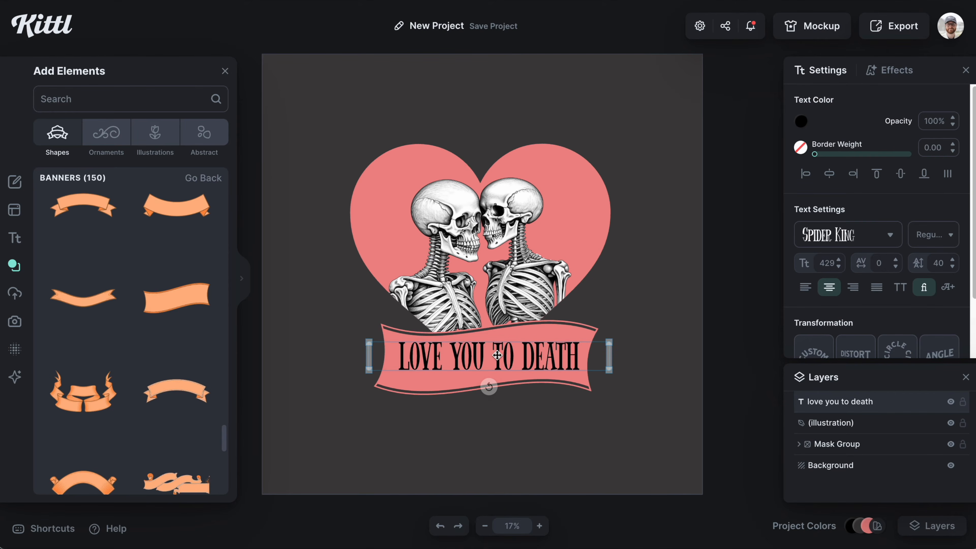
Step: Set the text colour to white
left_click(801, 122)
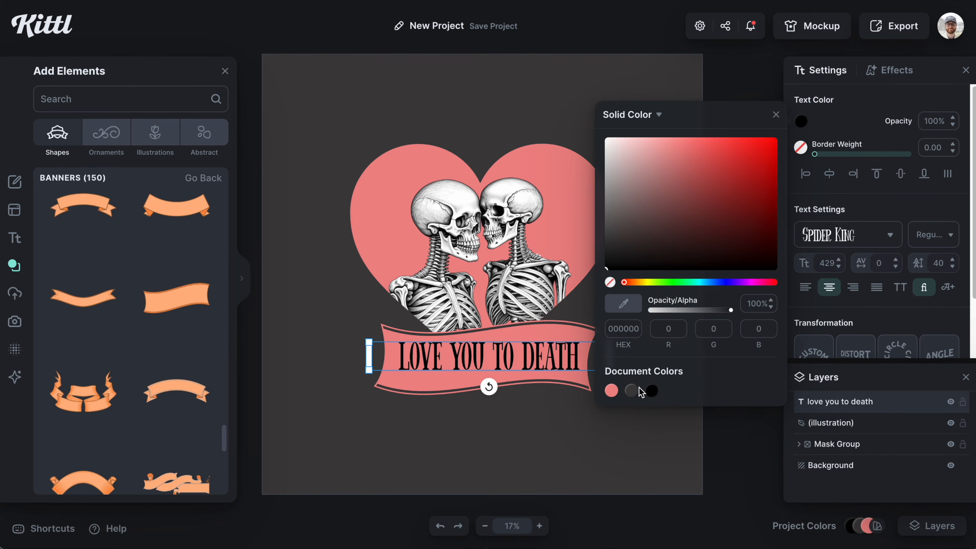
left_click(699, 449)
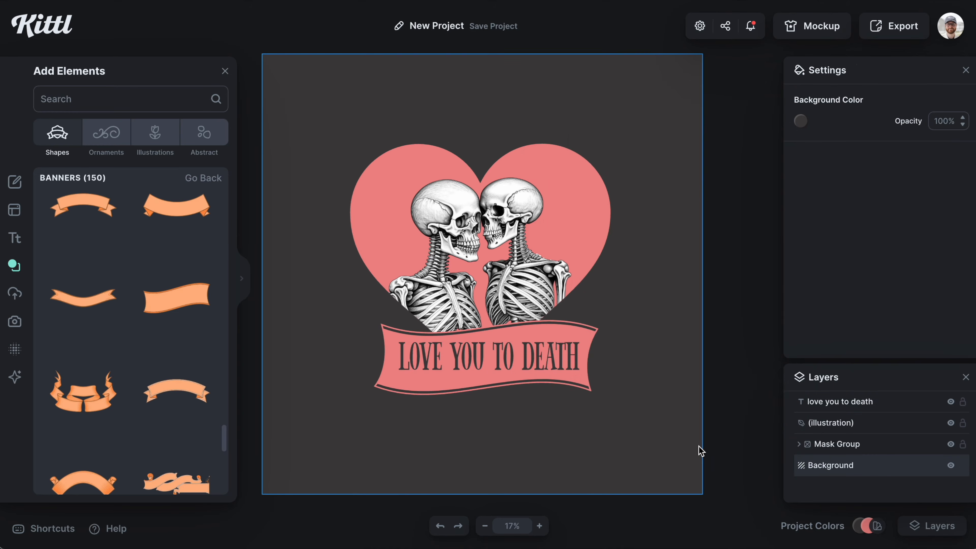
left_click(542, 374)
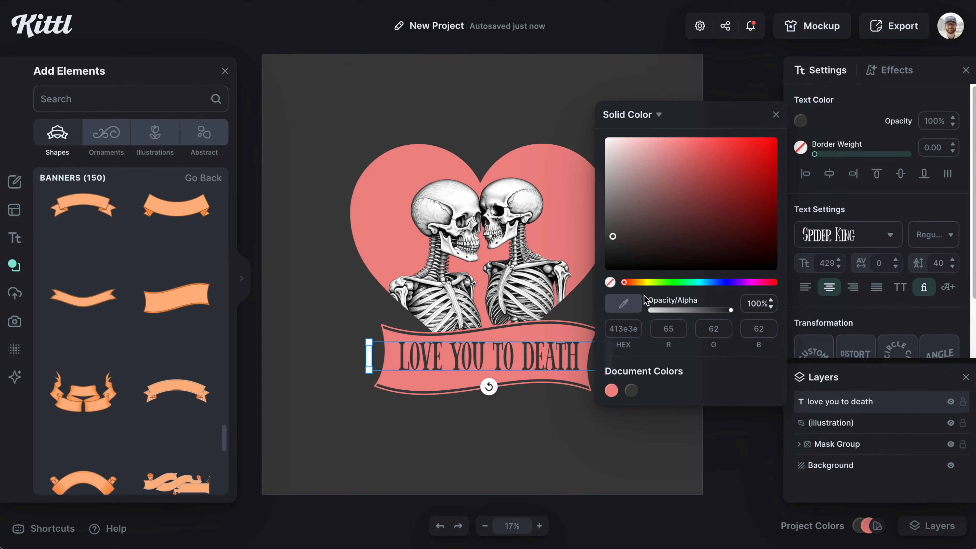
left_click(511, 189)
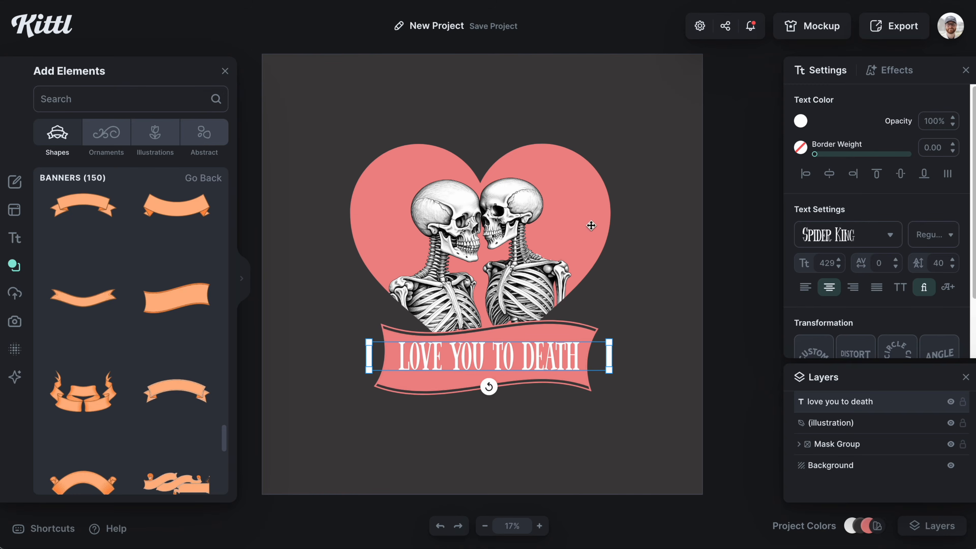
left_click(725, 270)
left_click(549, 363)
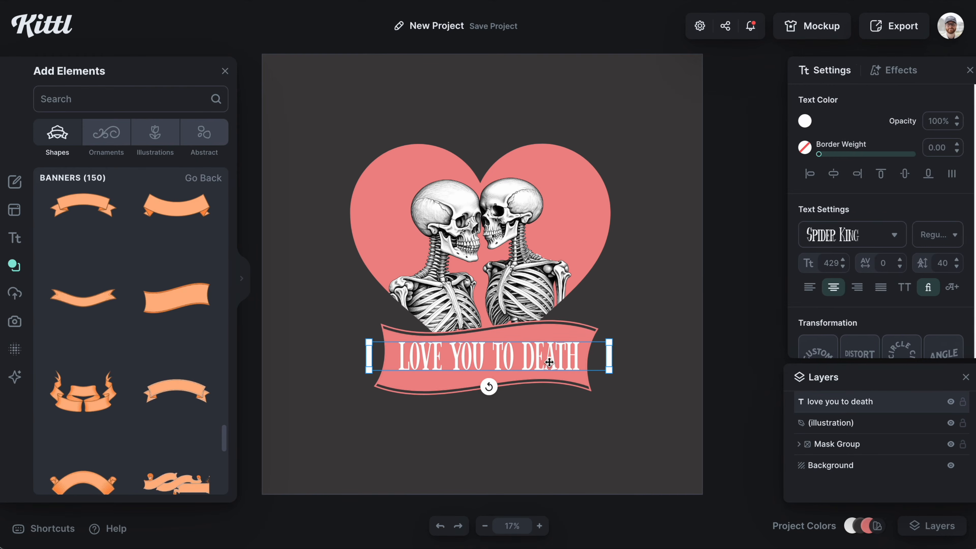
Step: Apply the Flag transformation to the text
scroll(857, 269, "down", 2)
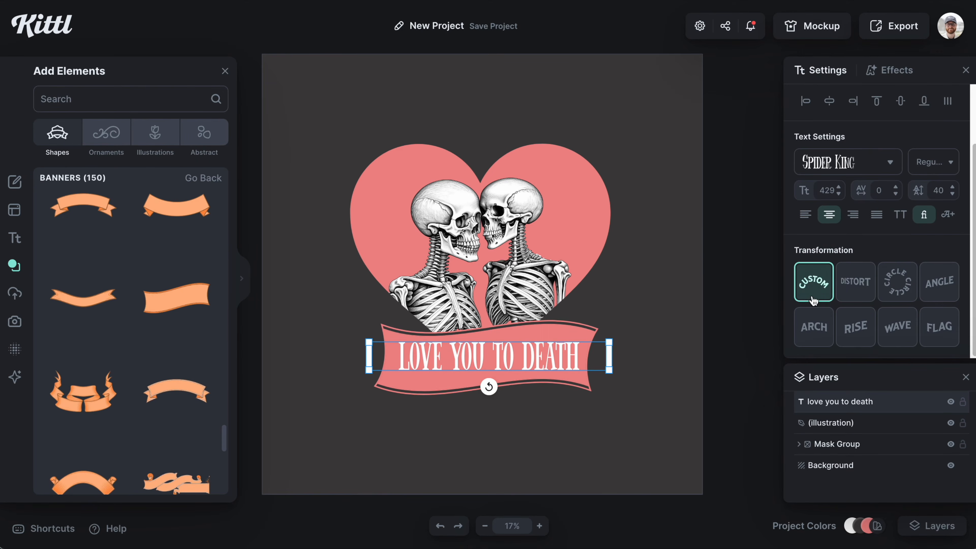
left_click(898, 327)
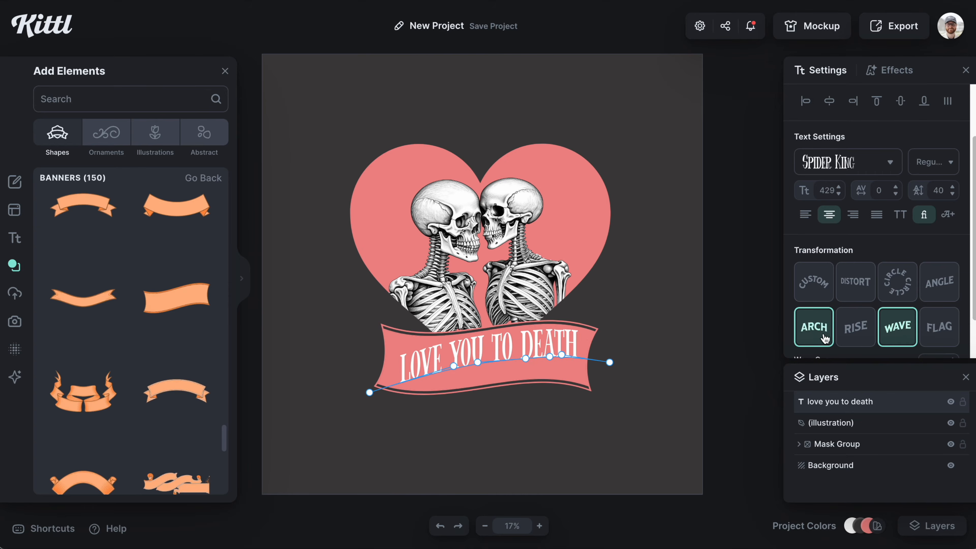
scroll(855, 319, "down", 1)
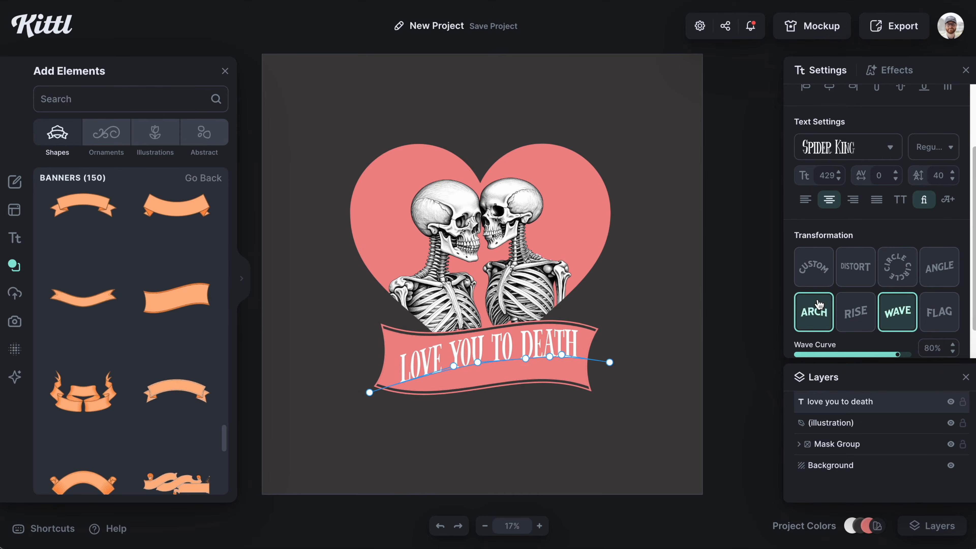
scroll(818, 309, "down", 1)
left_click(939, 294)
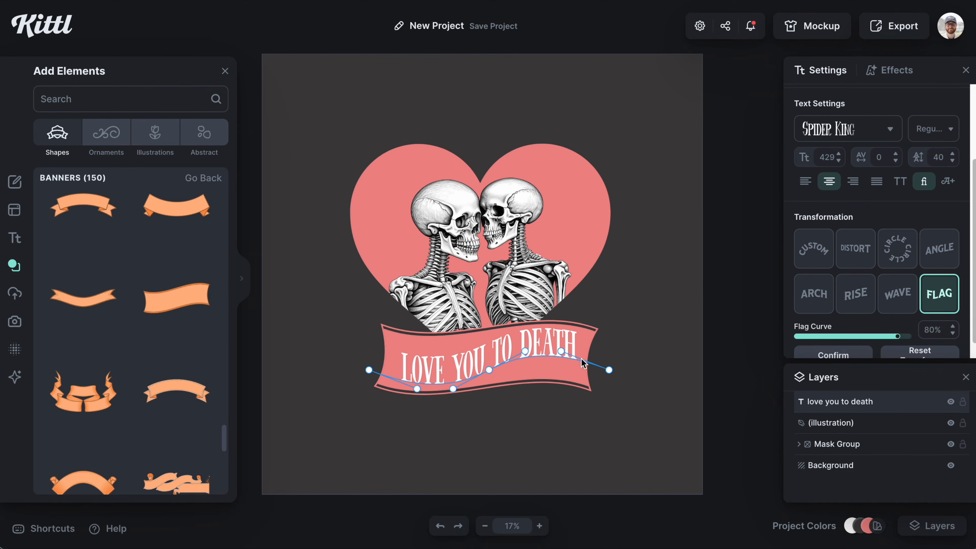
Step: Adjust the flag curve's control points so the text follows the banner's wave, then confirm the transform
left_click_drag(368, 370, 363, 363)
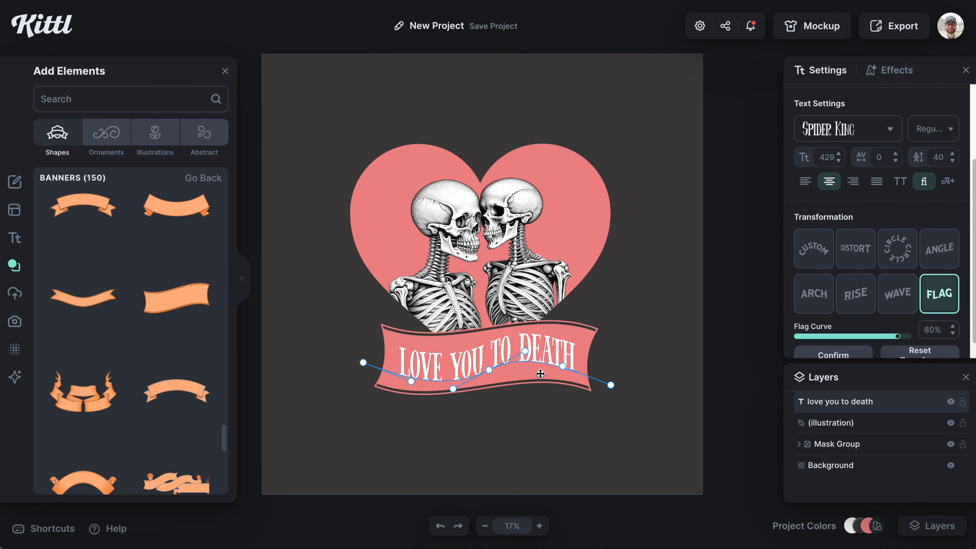
left_click_drag(525, 351, 525, 362)
left_click_drag(610, 385, 607, 379)
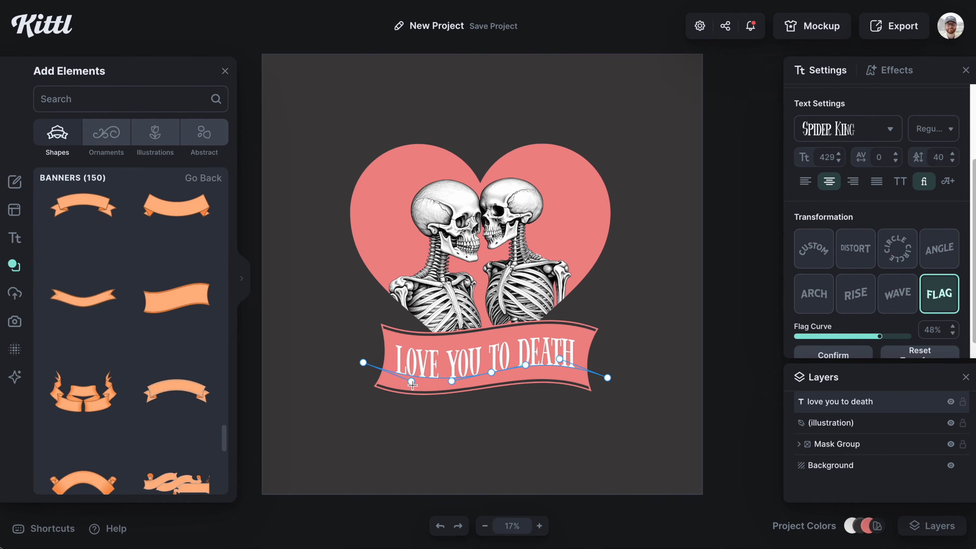
left_click_drag(363, 363, 363, 360)
left_click_drag(606, 379, 606, 383)
left_click(639, 349)
left_click(505, 366)
double_click(505, 363)
left_click_drag(450, 386, 448, 383)
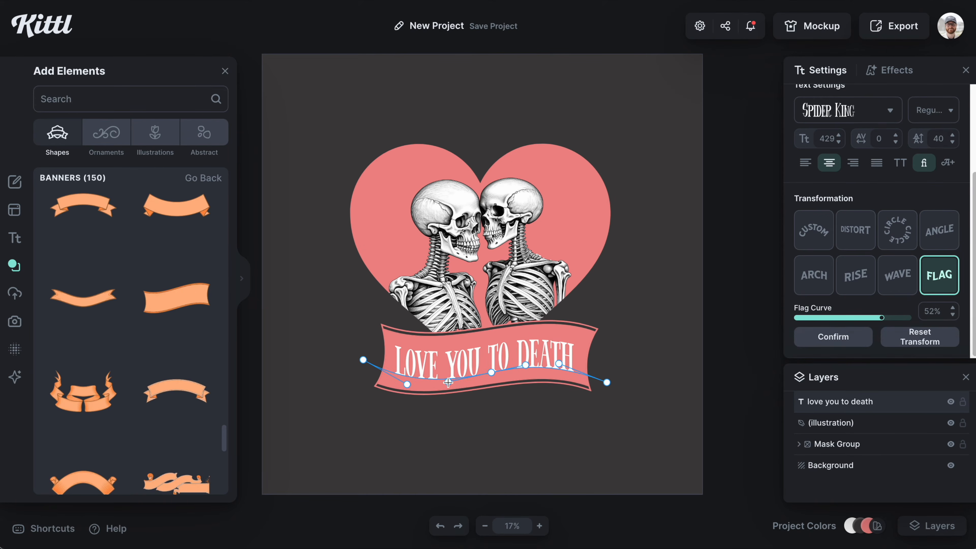
left_click(629, 315)
left_click(838, 260)
Step: Enlarge the warped text slightly to fit the banner and deselect it
left_click(630, 349)
left_click(549, 361)
left_click_drag(548, 362, 551, 361)
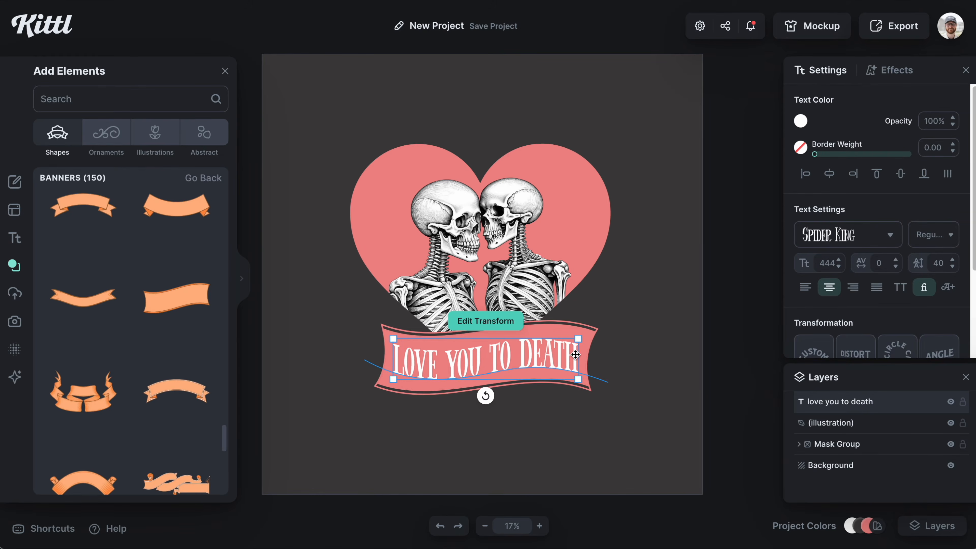
double_click(551, 360)
left_click(619, 363)
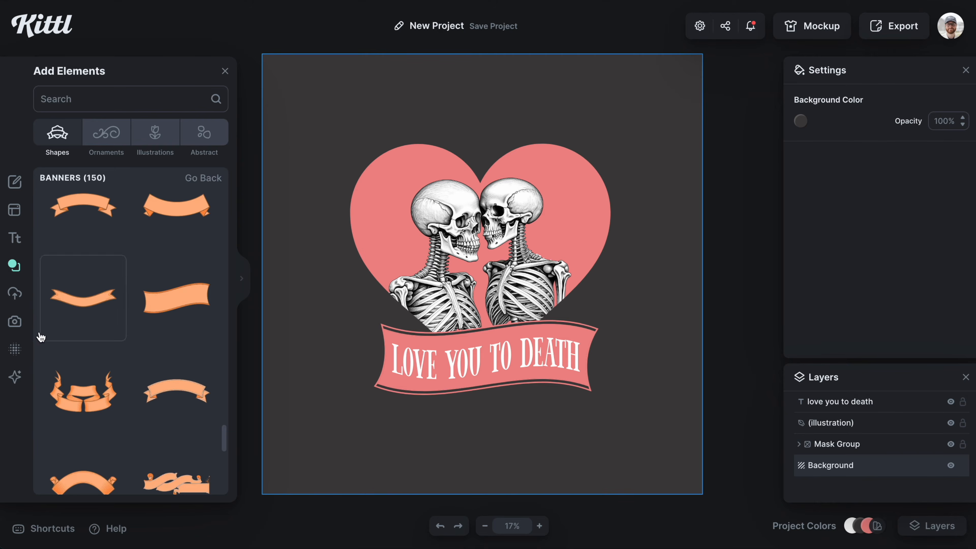
Step: Browse the pattern textures and apply an ornate floral pattern texture over the design
left_click(24, 350)
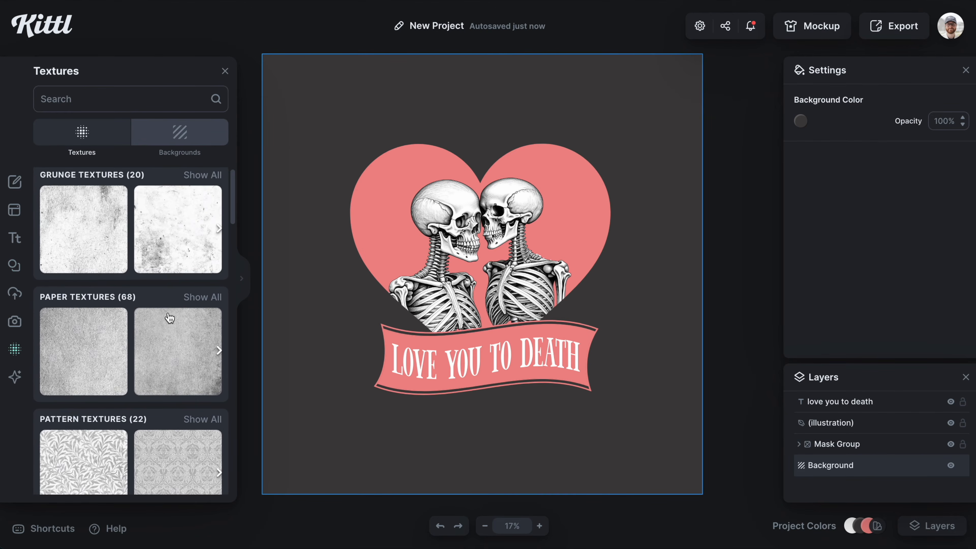
scroll(170, 318, "down", 2)
scroll(170, 319, "down", 1)
left_click(69, 399)
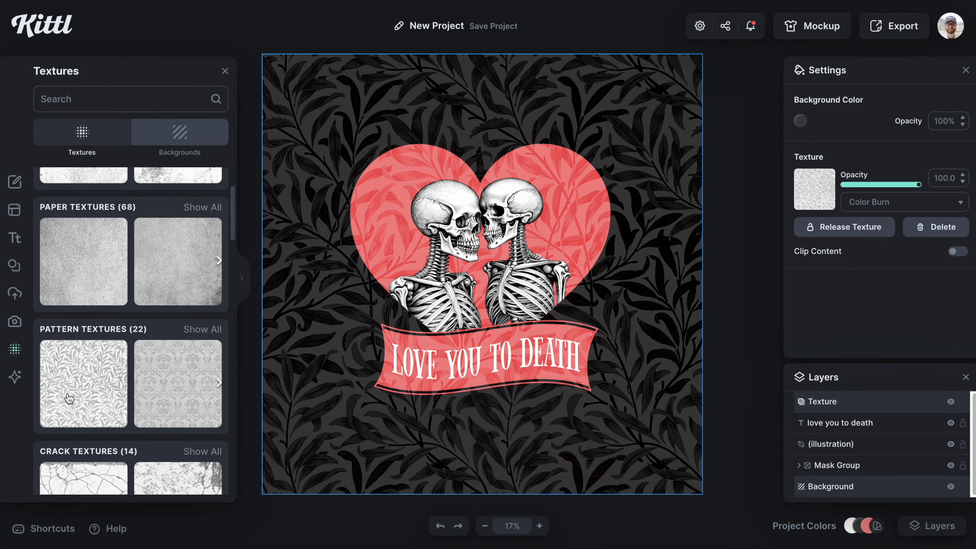
scroll(69, 399, "down", 1)
scroll(111, 365, "right", 2)
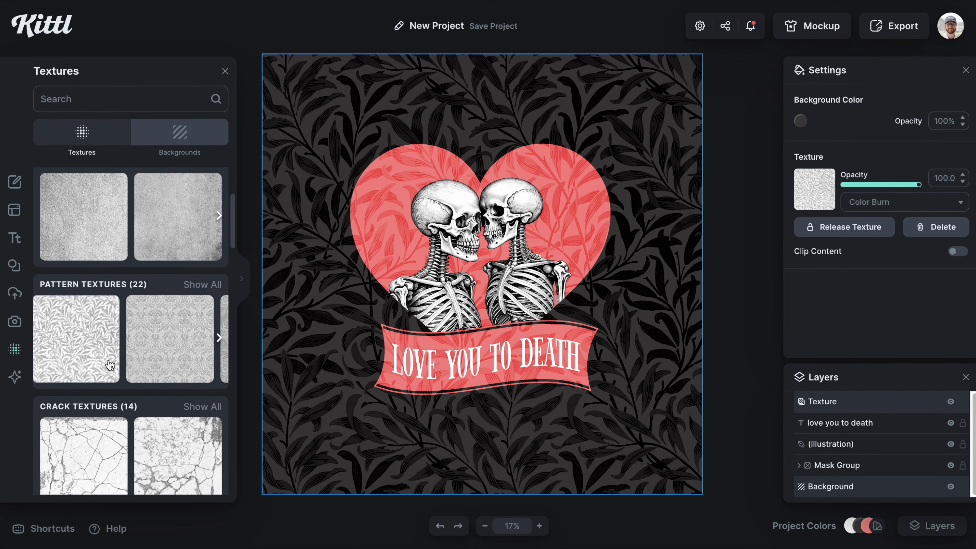
scroll(111, 364, "right", 1)
left_click(147, 340)
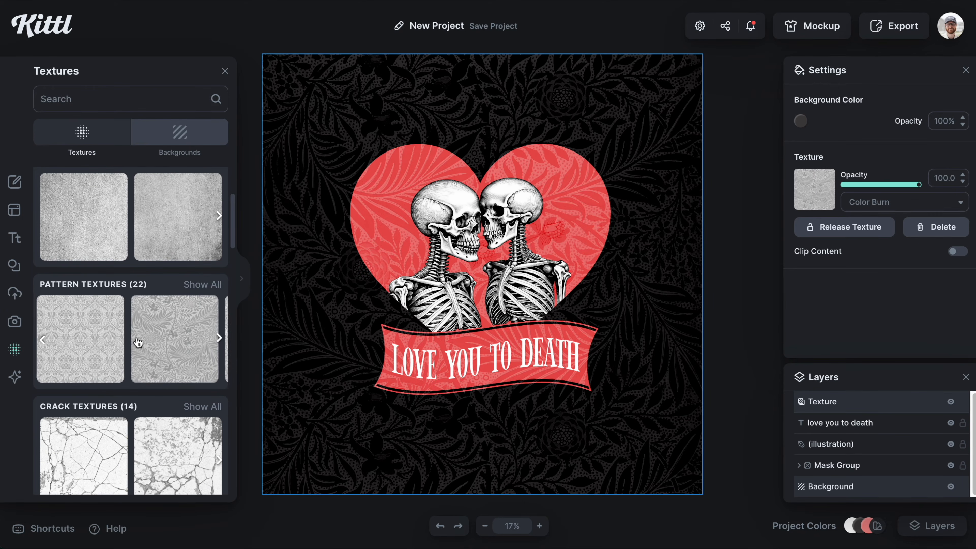
scroll(142, 341, "right", 5)
left_click(155, 339)
scroll(142, 341, "right", 5)
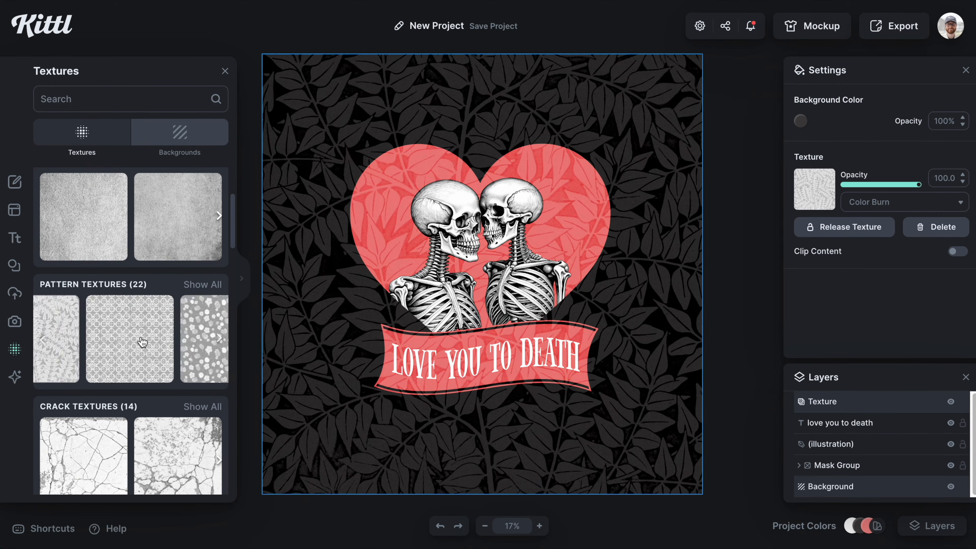
scroll(139, 348, "right", 4)
left_click(139, 348)
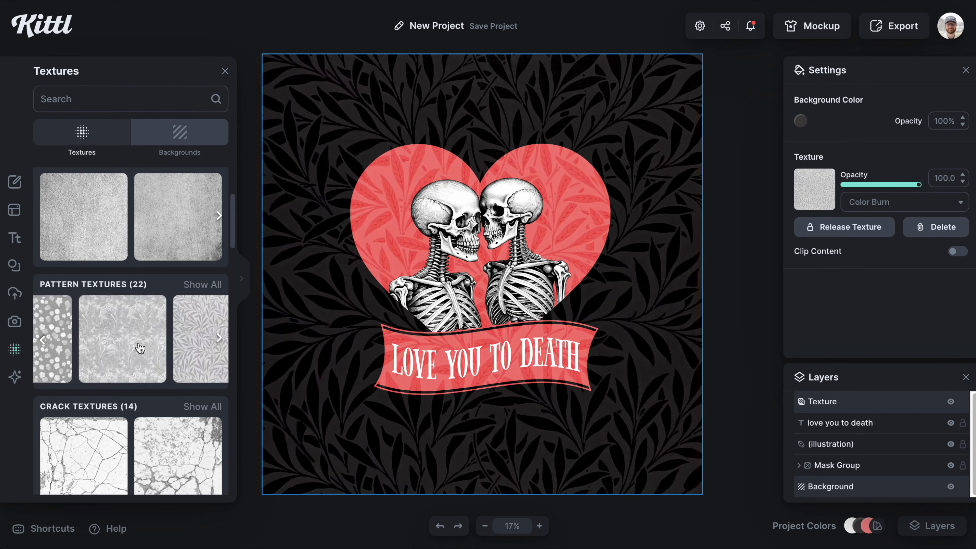
scroll(139, 348, "right", 2)
left_click(139, 348)
scroll(139, 348, "right", 3)
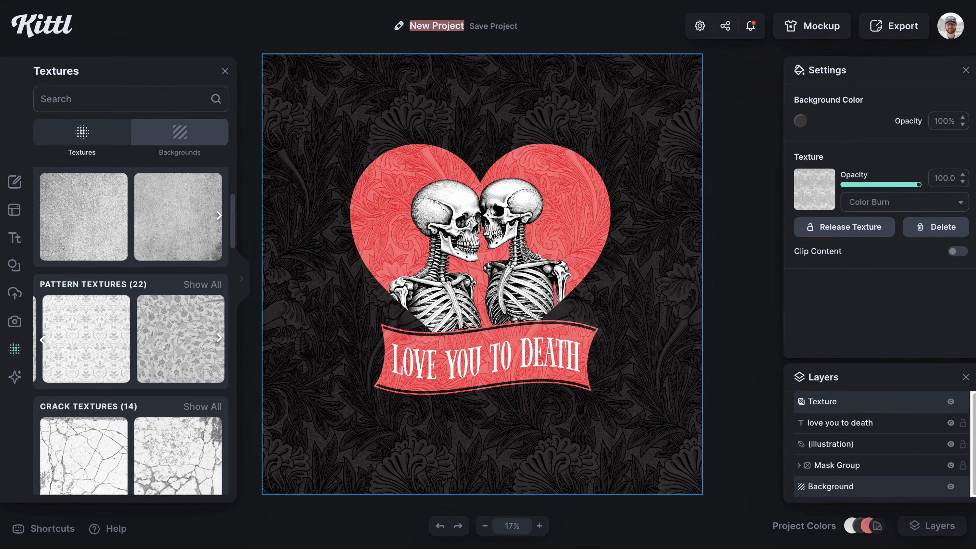
Step: Rename the project as Skeleton Pillow
type("Skeleton Pillow")
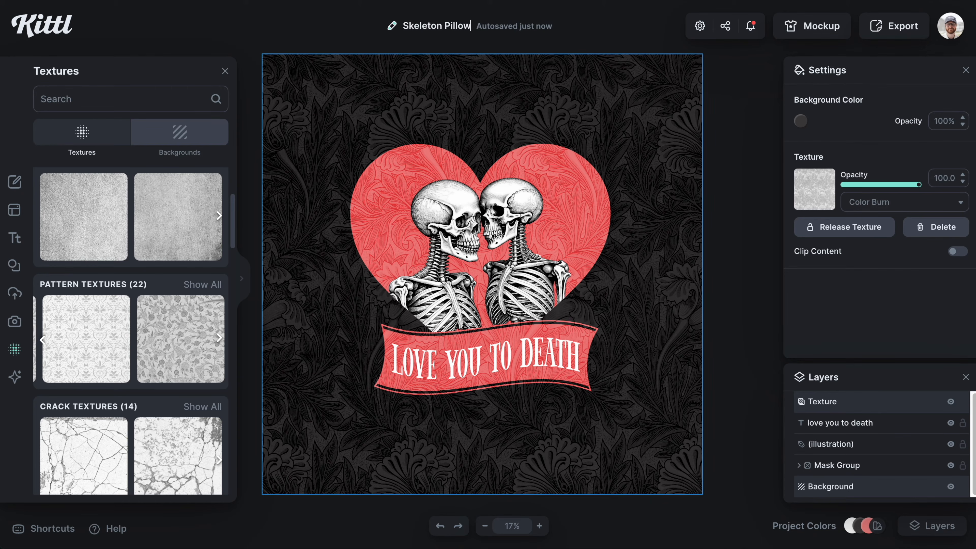
Step: Export the design to Printify and place it to fill the square pillow's front print area
left_click(769, 155)
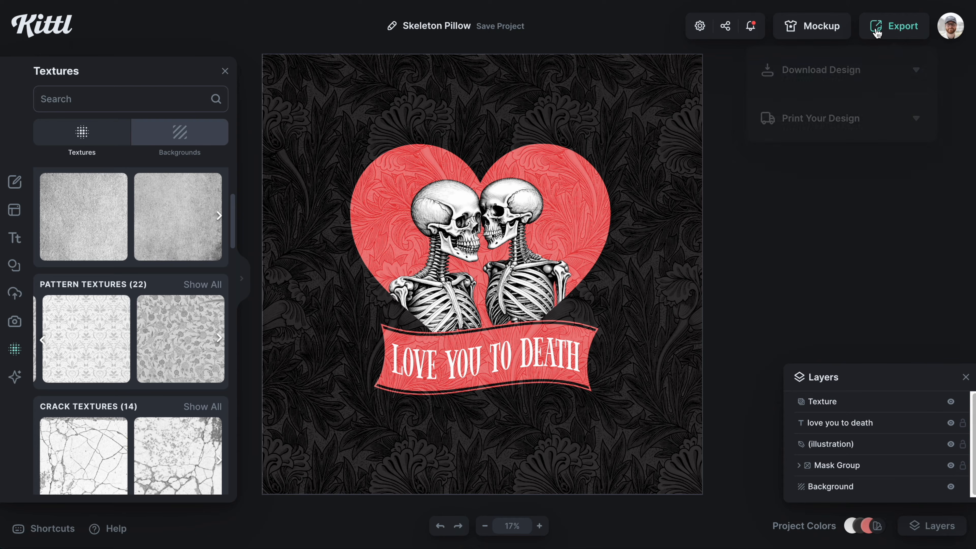
left_click(868, 75)
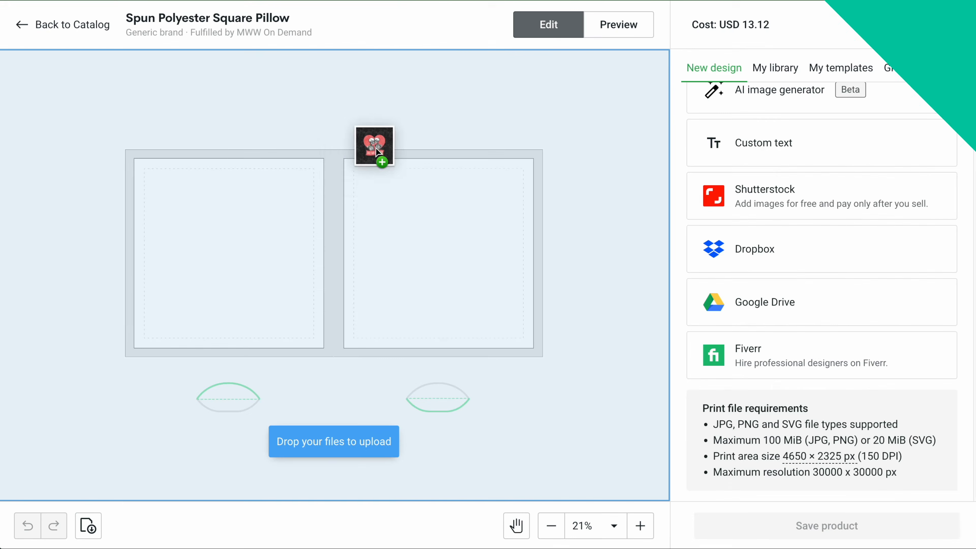
left_click_drag(376, 147, 358, 167)
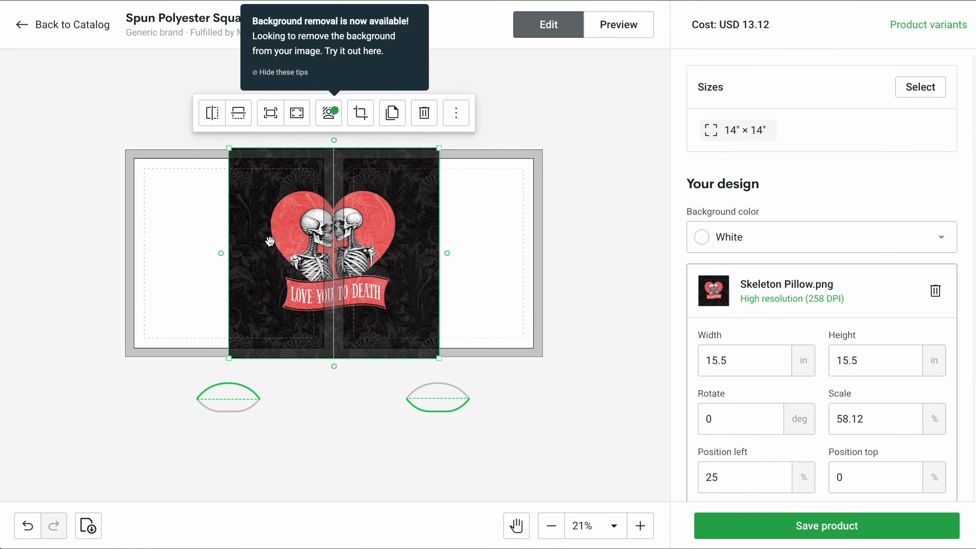
left_click_drag(270, 242, 166, 242)
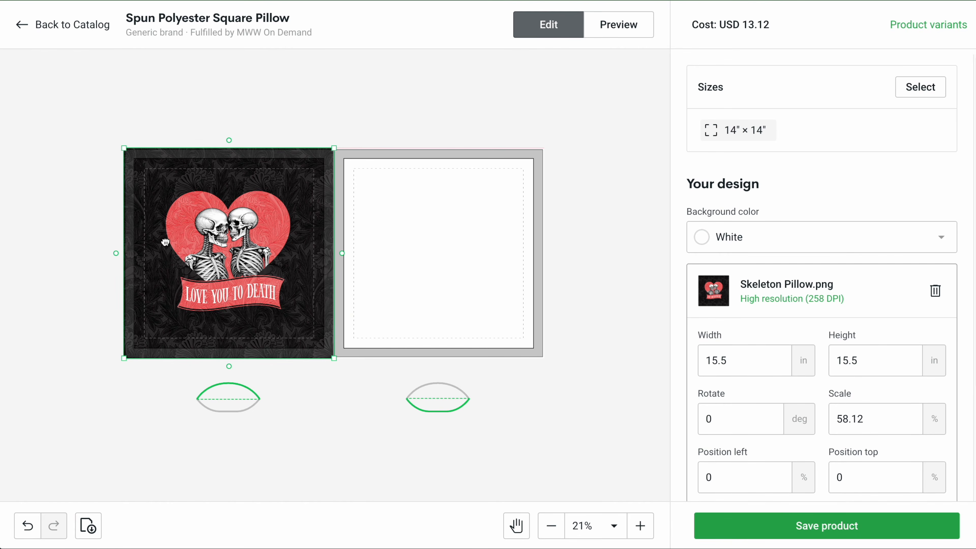
Step: Preview the pillow mockup and switch the mockup colour mode to Realistic (CMYK)
left_click(618, 25)
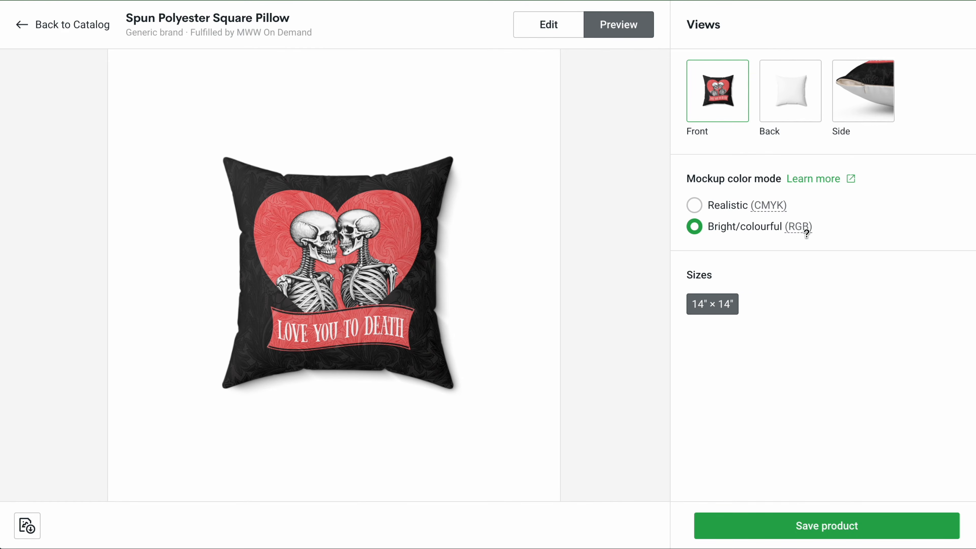
mouse_move(791, 227)
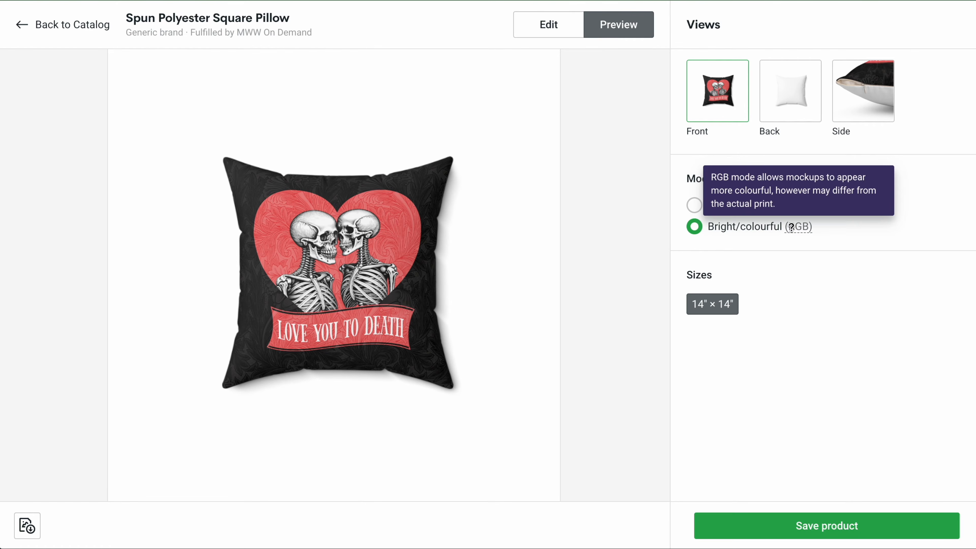
left_click(699, 207)
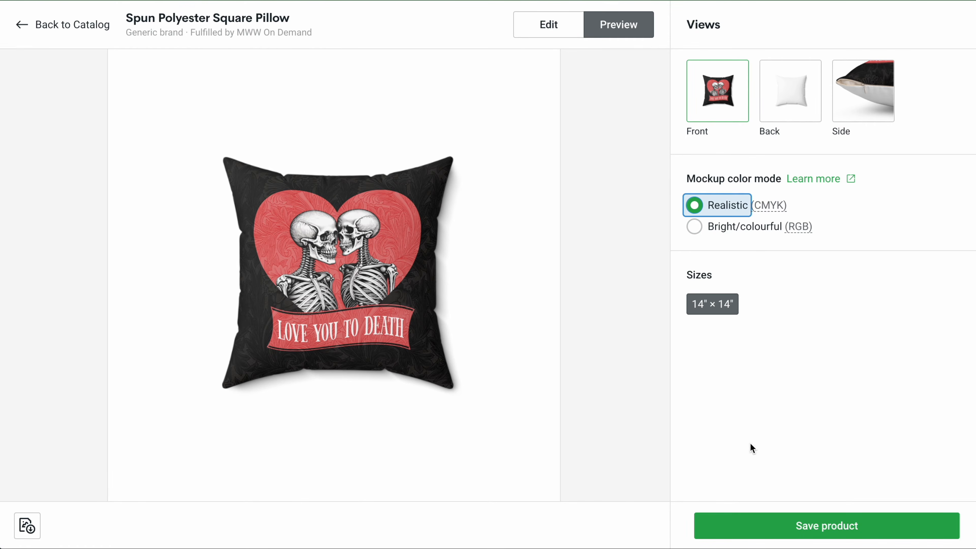
Step: Save the product and review the listing page's mockup views, shipping and pricing
left_click(797, 524)
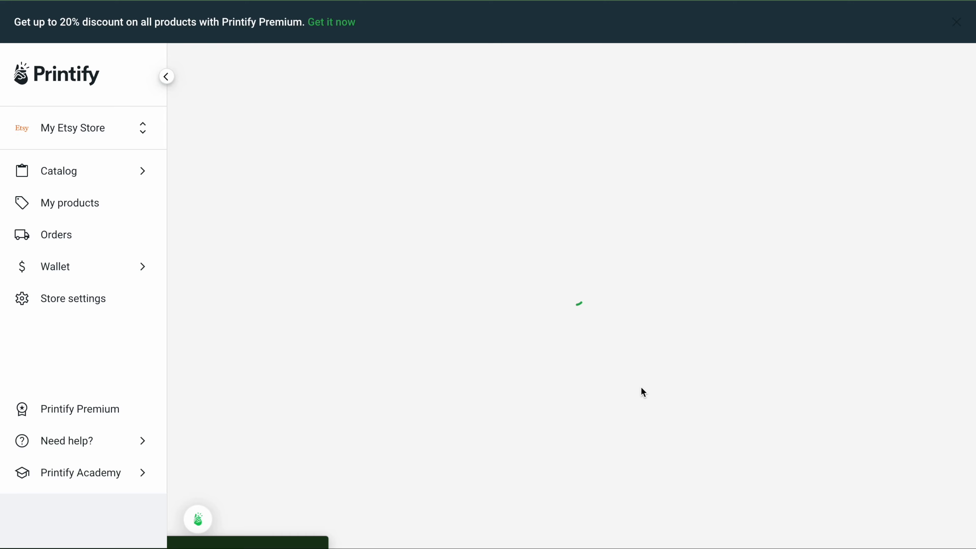
scroll(730, 336, "down", 12)
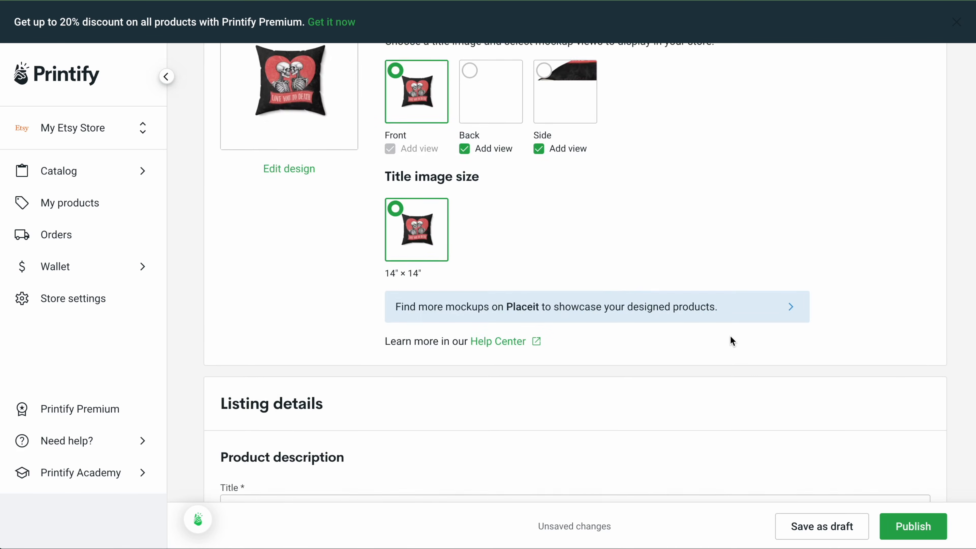
scroll(731, 338, "down", 8)
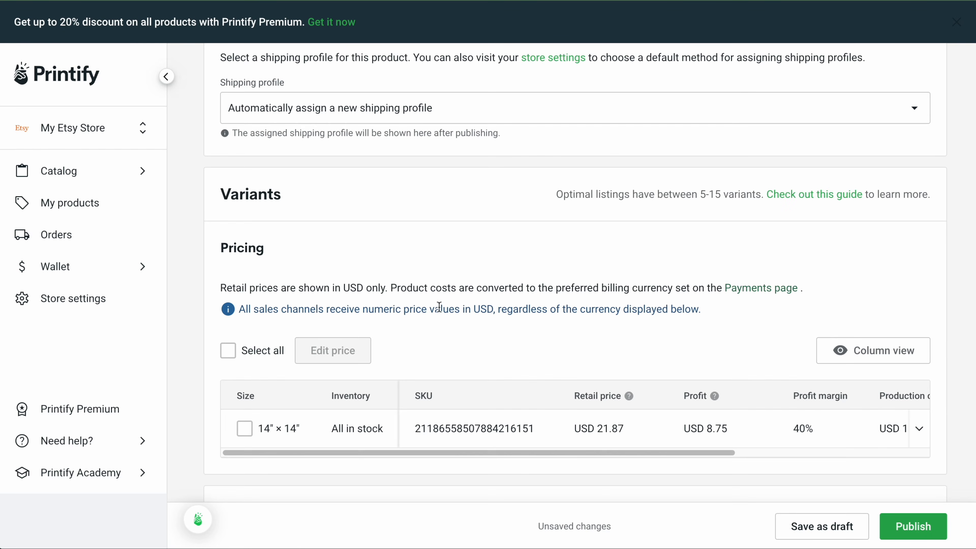
scroll(556, 313, "down", 2)
scroll(555, 313, "up", 2)
scroll(576, 345, "up", 14)
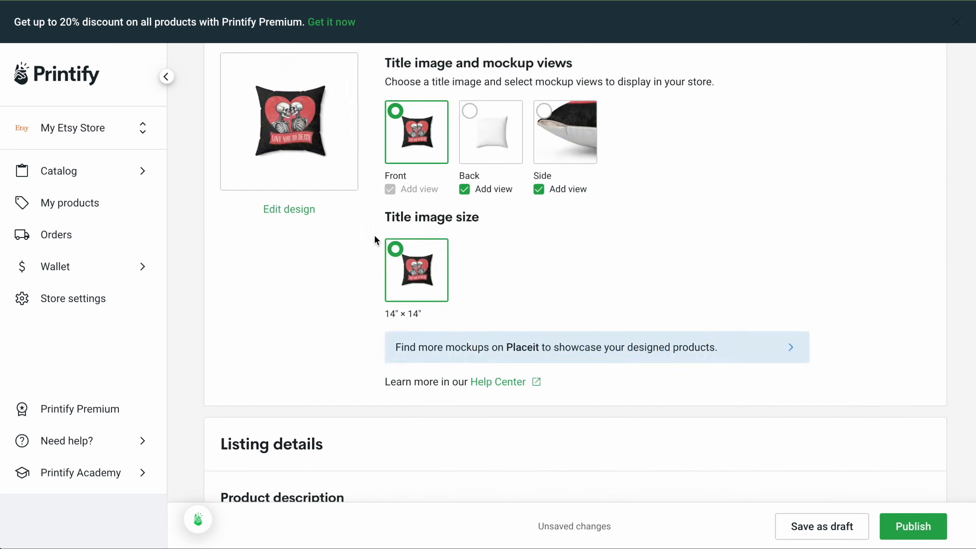
Step: Set the listing title to "Romantic Skeleton Throw Pillow, Halloween Skelton Pillow, etc."
scroll(374, 235, "down", 4)
triple_click(383, 353)
type("Romantic Skeleton Throw Pillow, Halloween Skelton Pillow,")
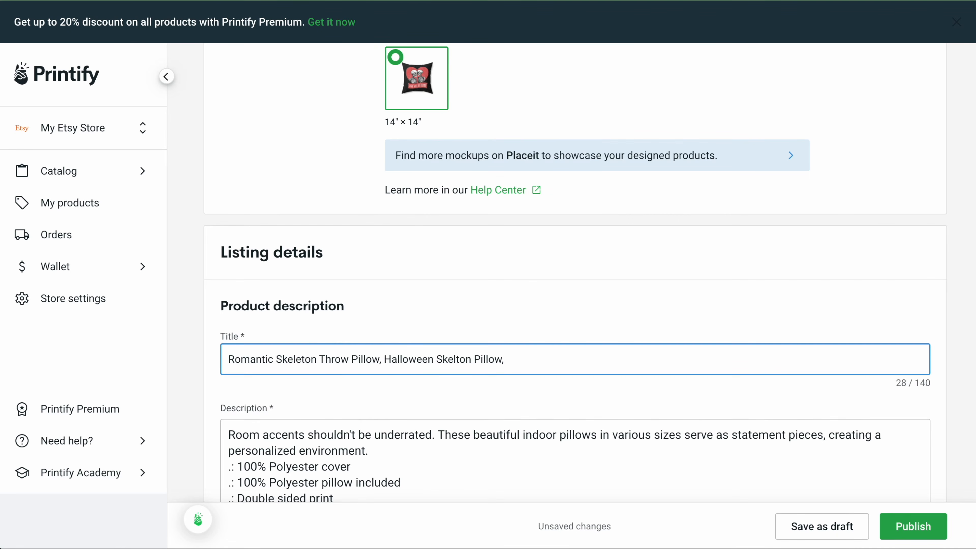
type("etc.")
Step: Replace the product description with text beginning "Perfect for"
scroll(499, 384, "down", 3)
left_click_drag(499, 434, 220, 338)
type("Perfect for .")
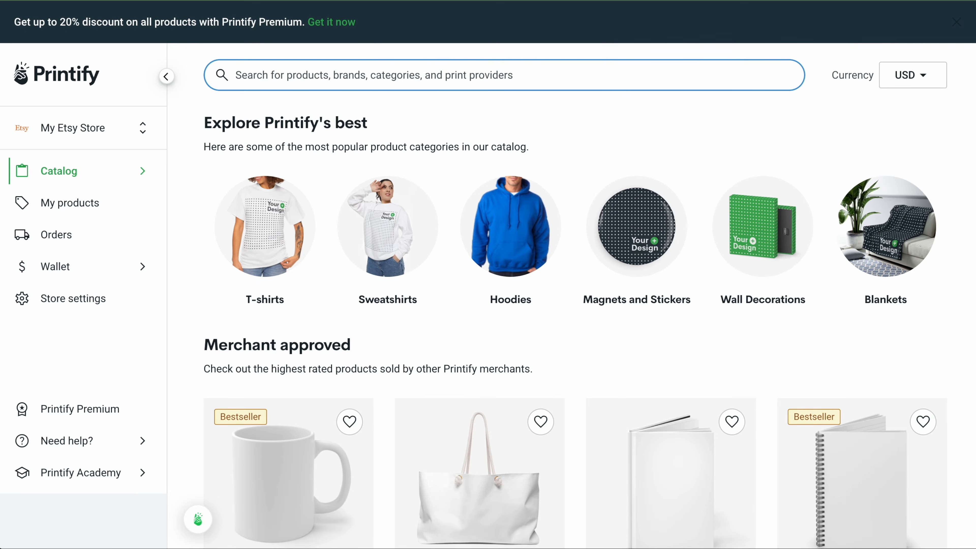
Step: Search the Printify catalog for sticker
type("sticker")
key("Return")
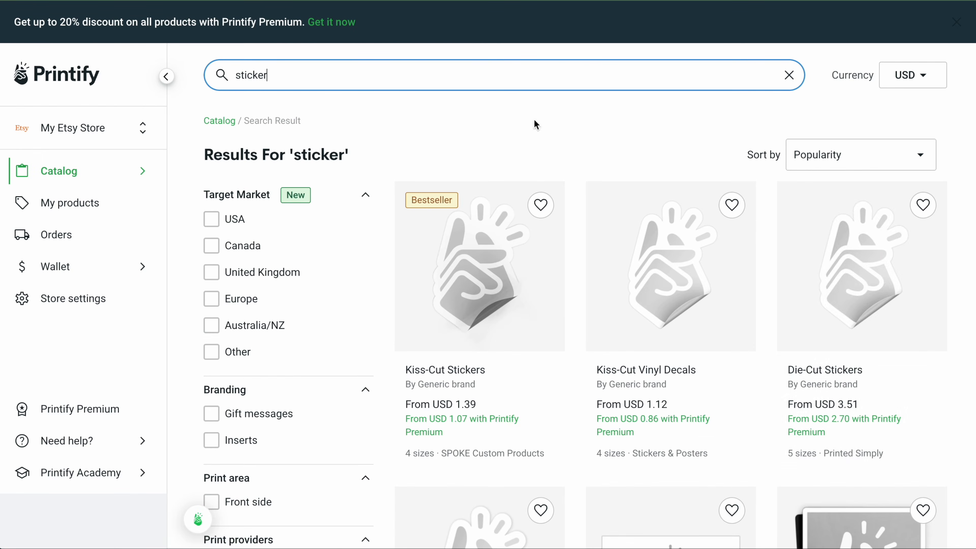
Step: Open the Kiss-Cut Stickers product from the sticker search results
scroll(538, 254, "down", 1)
left_click(492, 250)
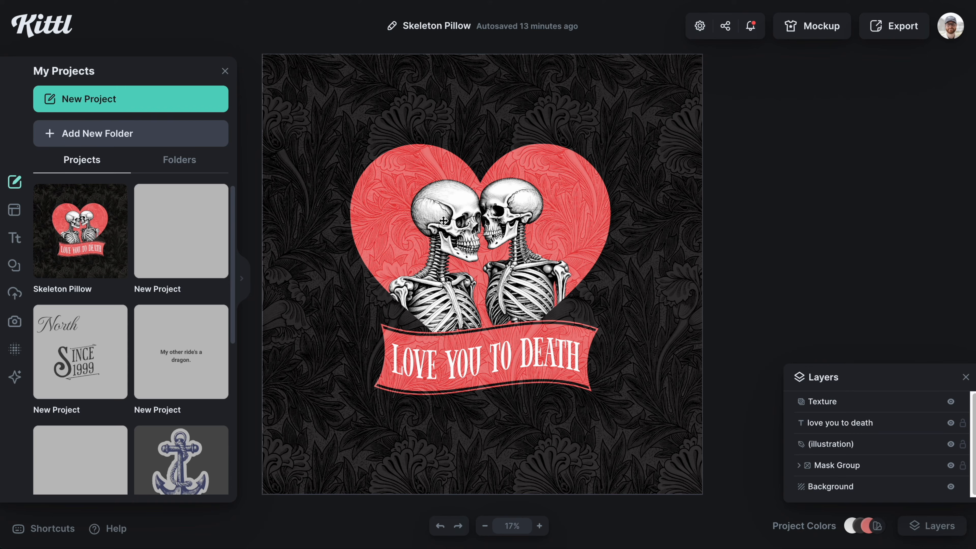
left_click(669, 234)
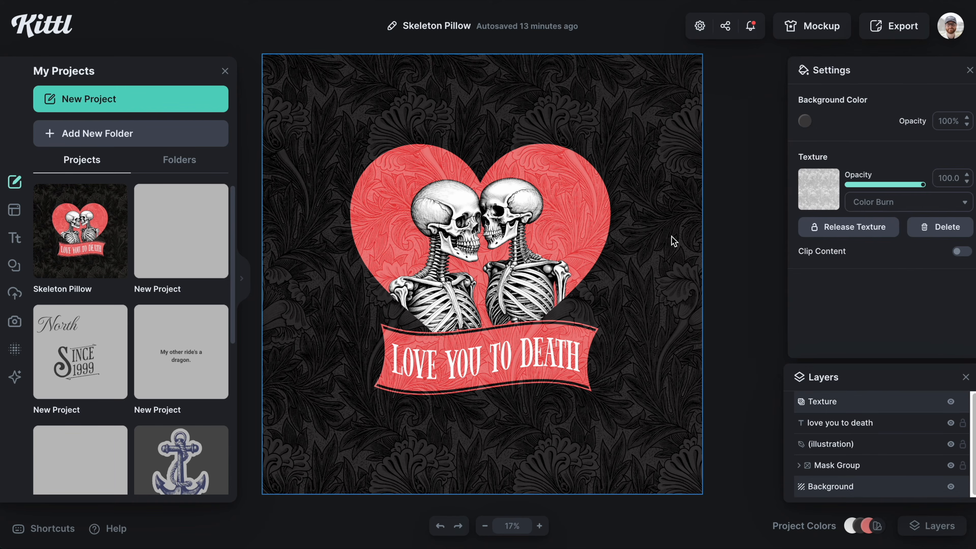
Step: Turn on Clip Content for the background texture and export the skeleton design
left_click(954, 252)
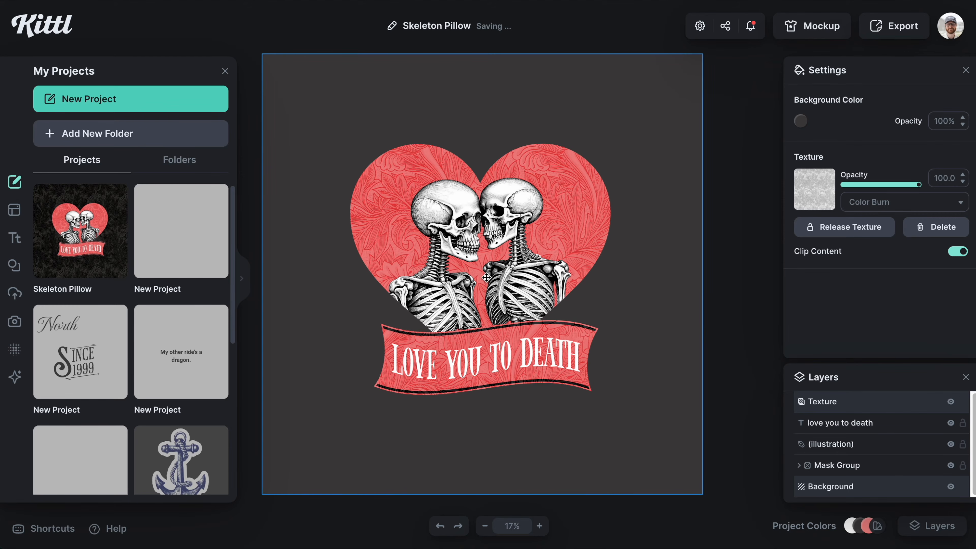
left_click(892, 31)
left_click(906, 72)
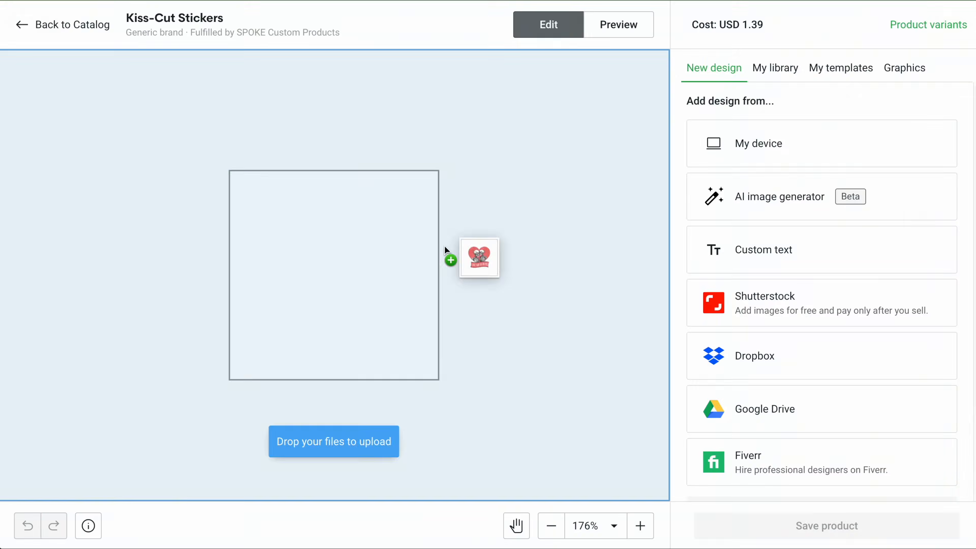
Step: Drop the exported skeleton design onto the sticker's print area and resize it to fill the area
left_click_drag(447, 258, 450, 258)
scroll(836, 179, "down", 1)
left_click_drag(439, 170, 490, 135)
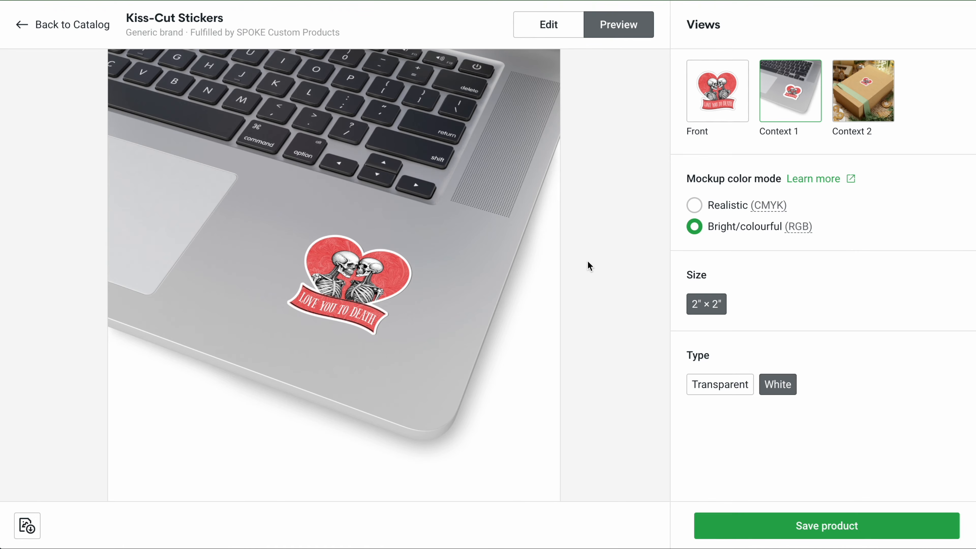
Step: Preview the sticker's Context 2 and Front mockup views
left_click(721, 112)
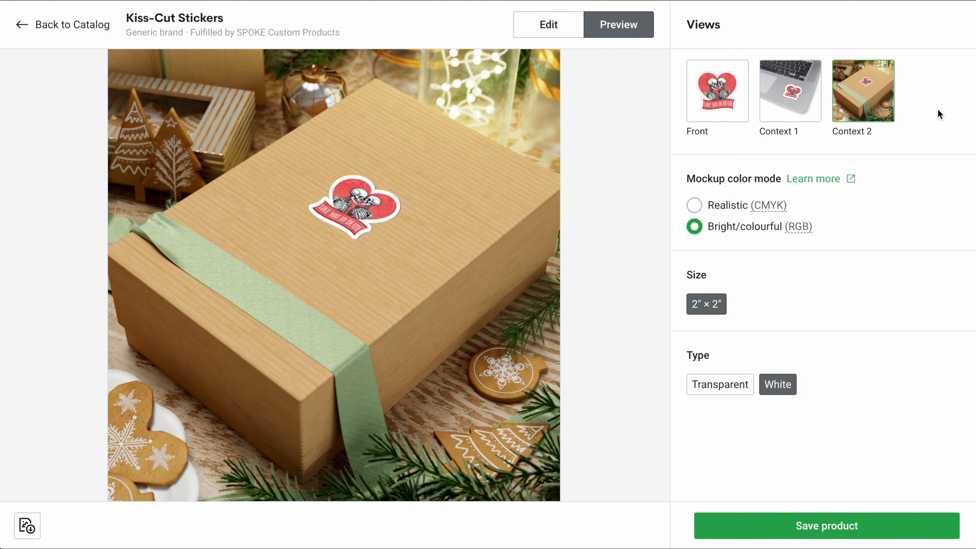
left_click(712, 96)
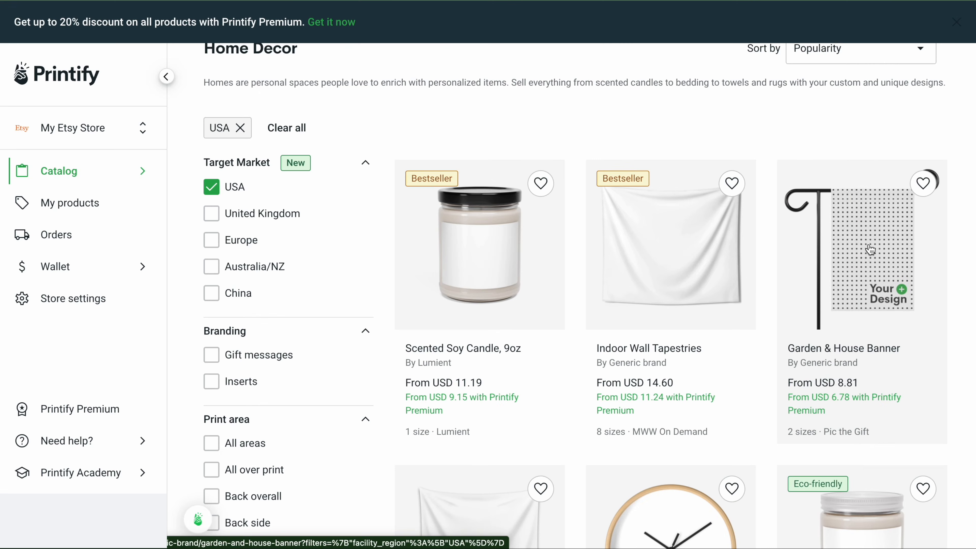
Step: Open the Garden & House Banner and start designing it with the Pic the Gift provider
left_click(870, 249)
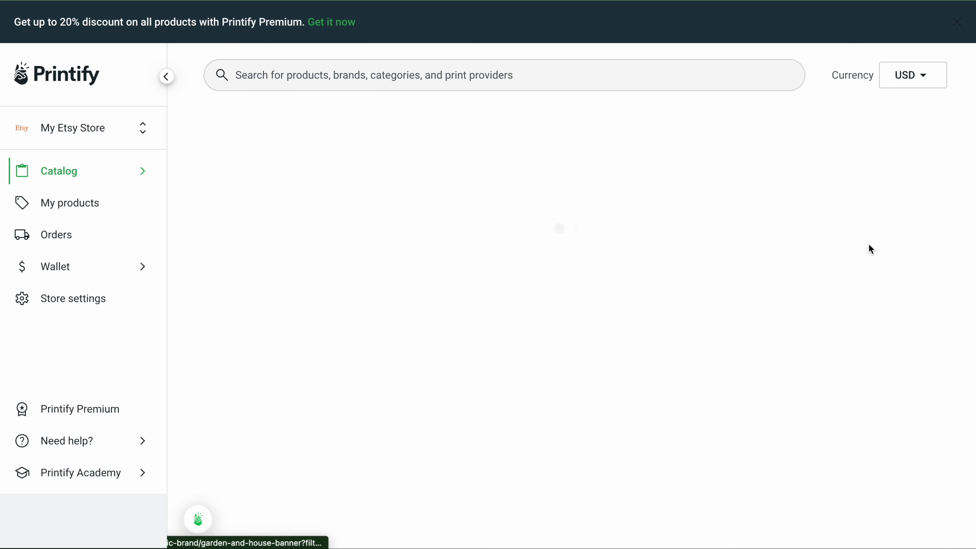
scroll(866, 254, "down", 2)
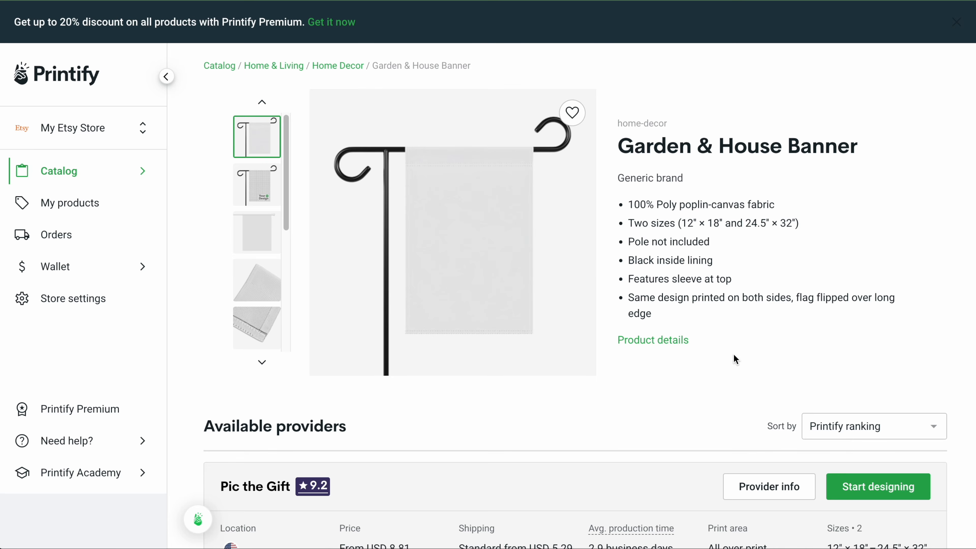
scroll(733, 353, "down", 6)
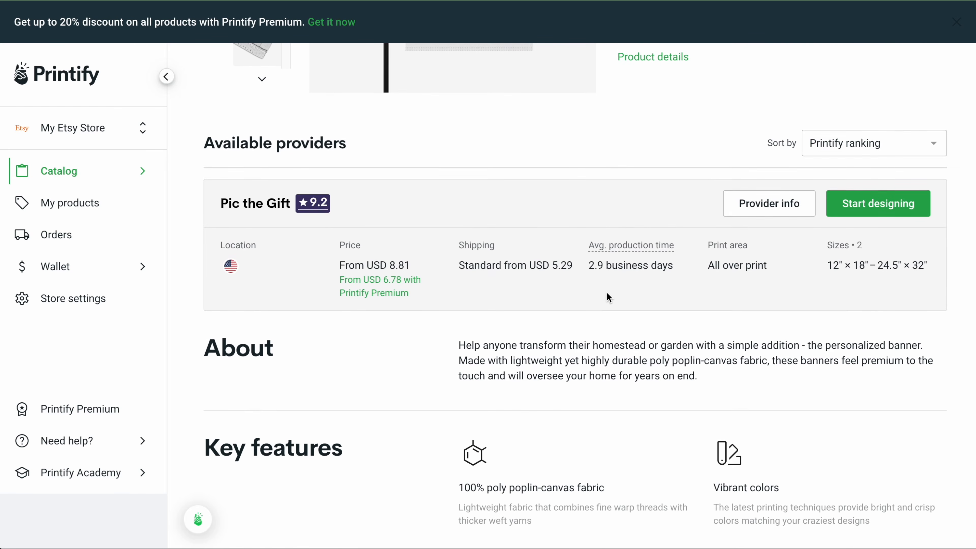
scroll(607, 293, "up", 2)
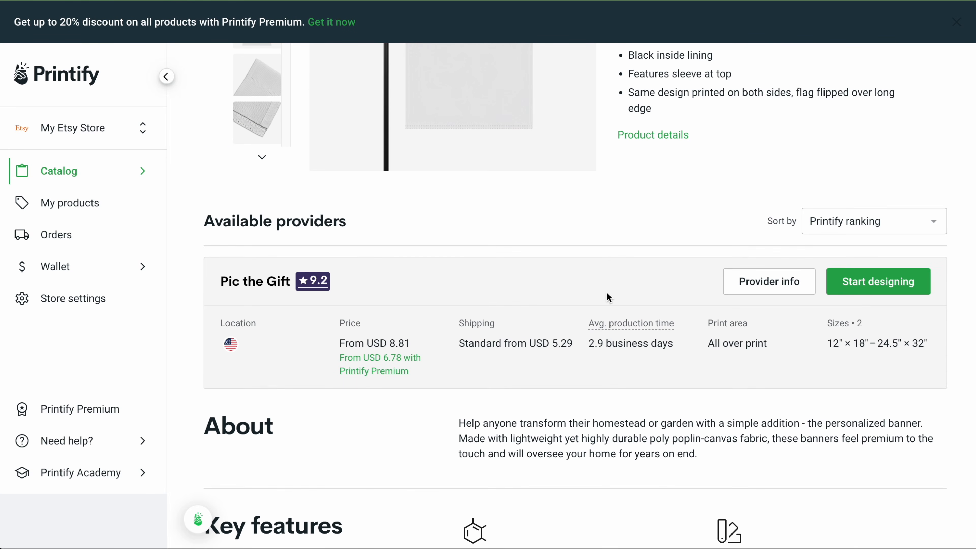
left_click(892, 284)
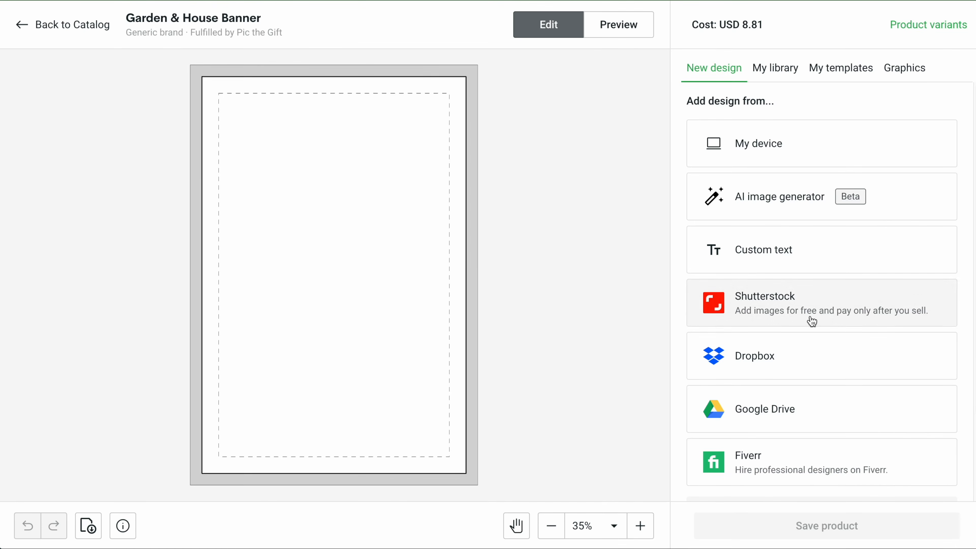
scroll(788, 392, "down", 3)
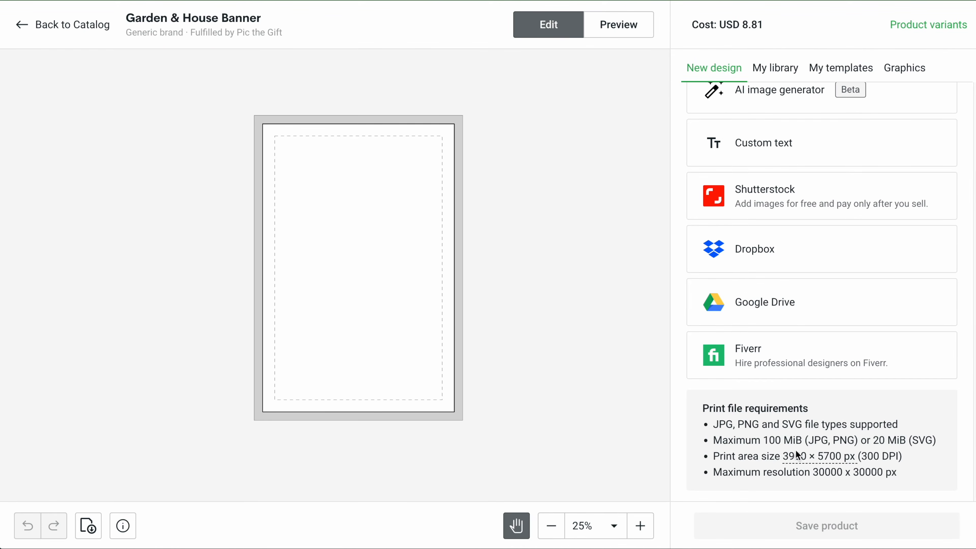
mouse_move(822, 456)
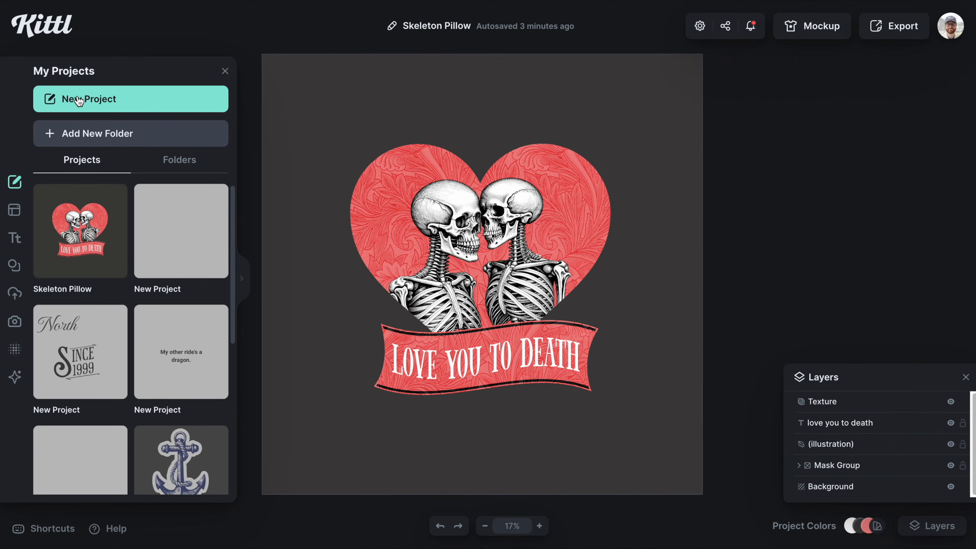
Step: Create a new project with a 3900 × 5700 px artboard
left_click(79, 99)
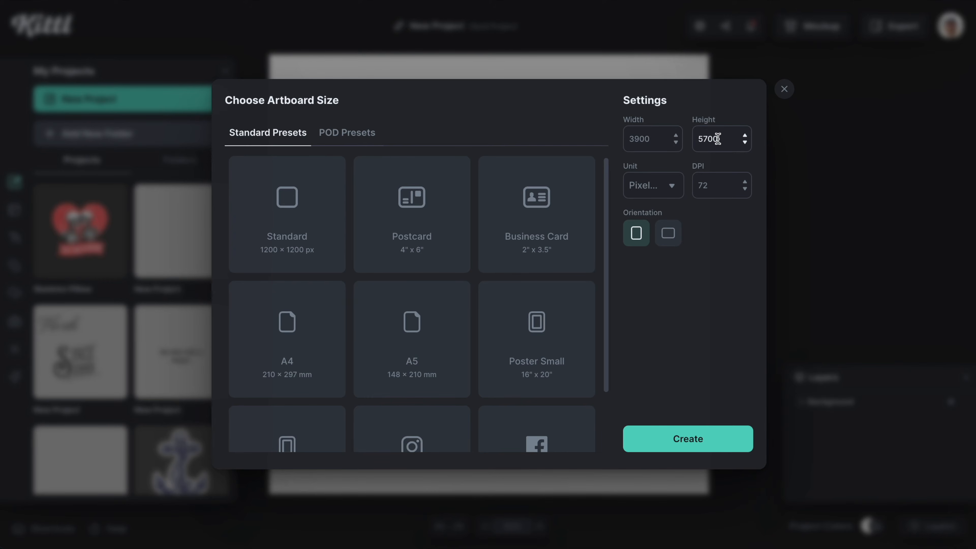
left_click(688, 440)
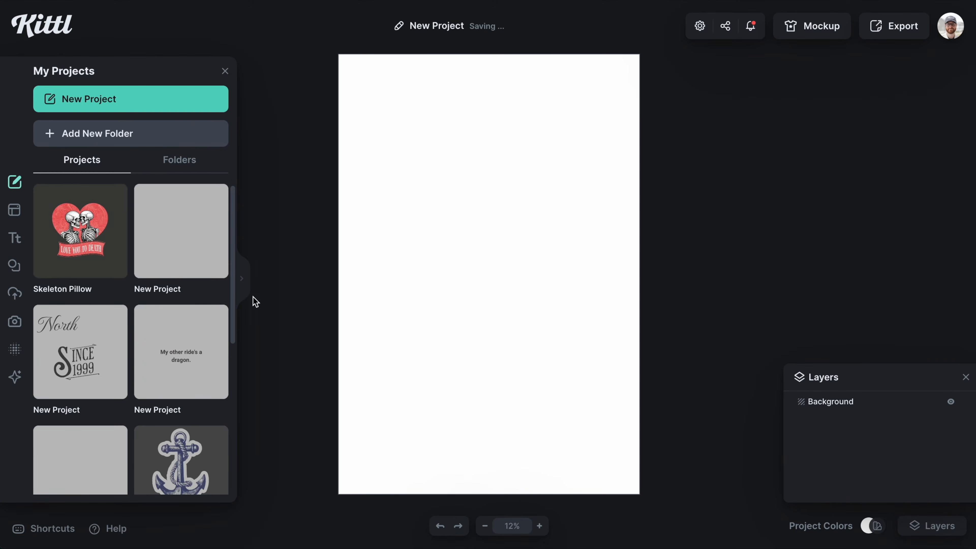
Step: Search the elements for zombie and place clawed zombie-hand illustrations at the artboard's corners
left_click(15, 265)
scroll(186, 311, "down", 1)
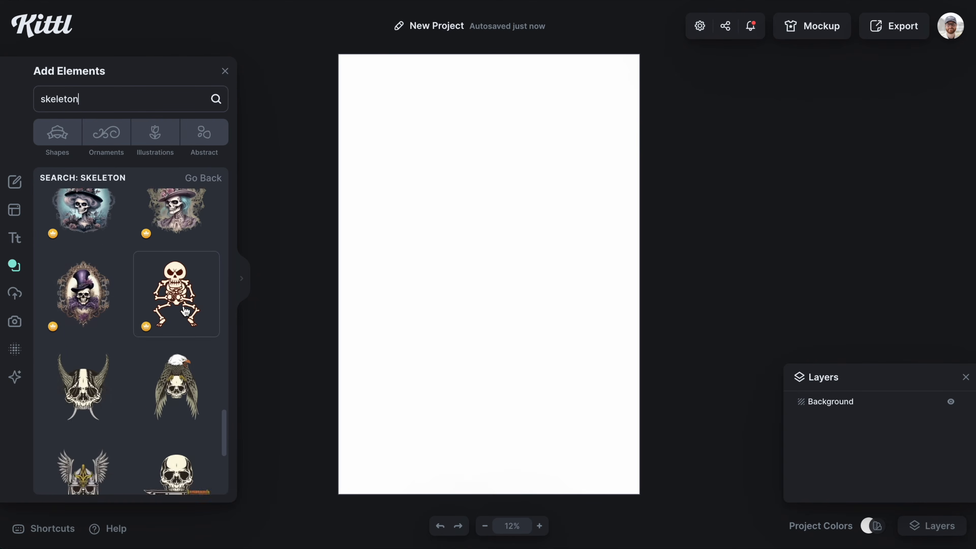
scroll(185, 310, "down", 10)
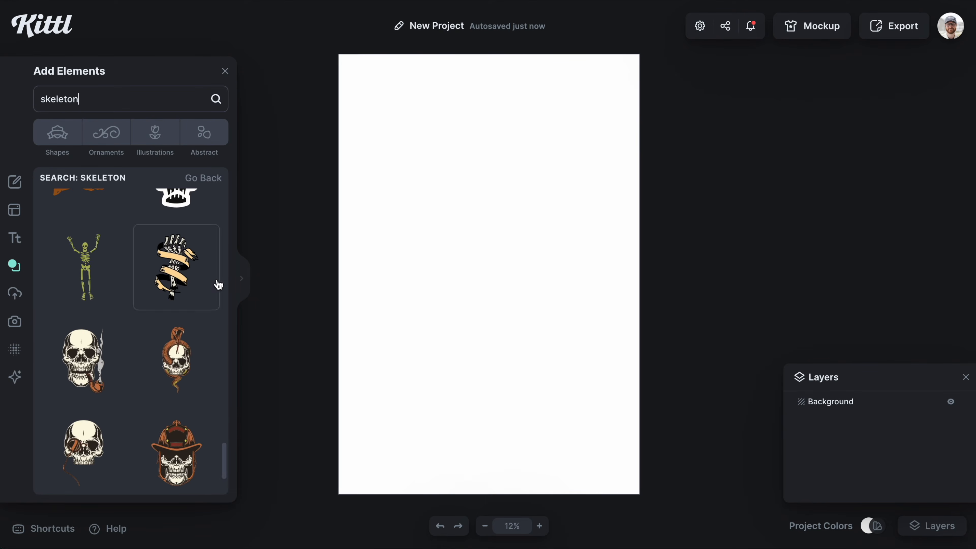
left_click(249, 280)
double_click(85, 98)
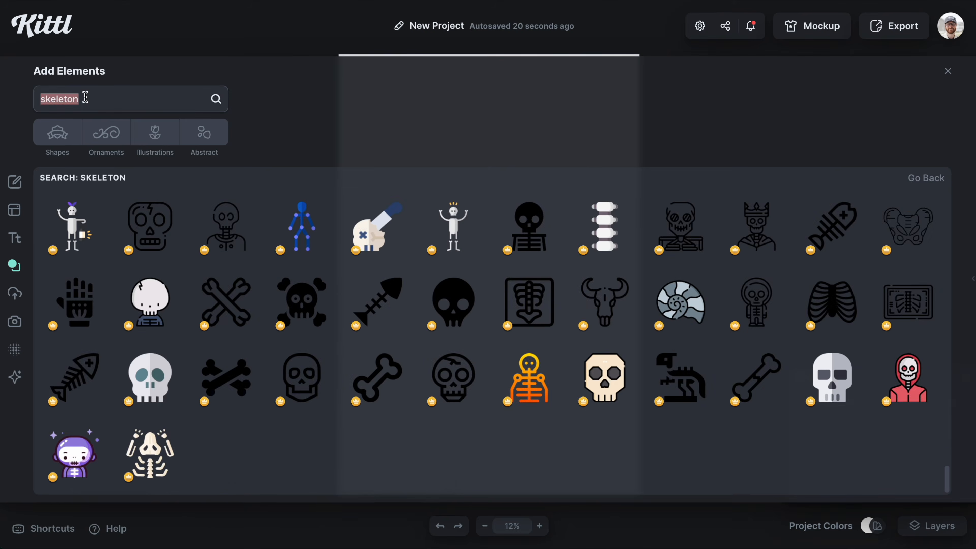
type("zombie")
key("Return")
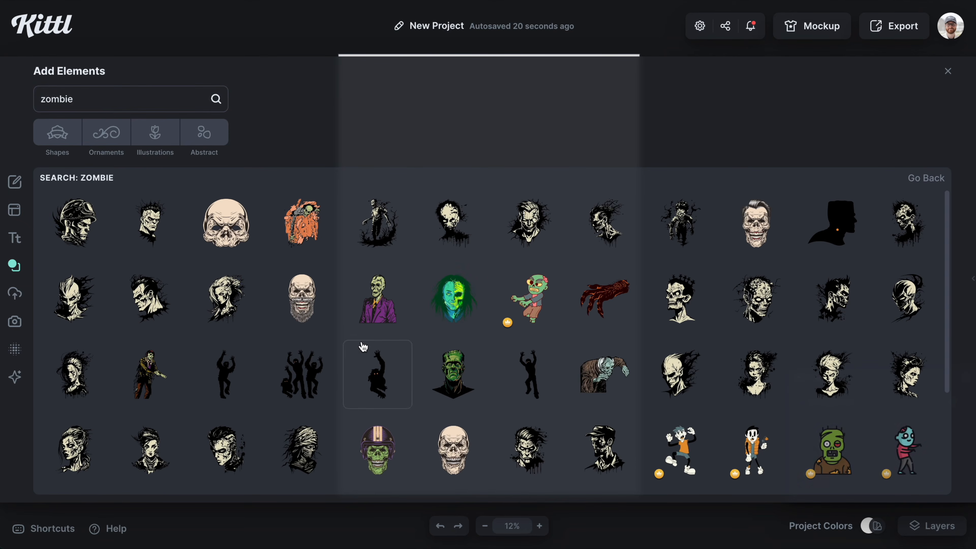
scroll(391, 363, "down", 1)
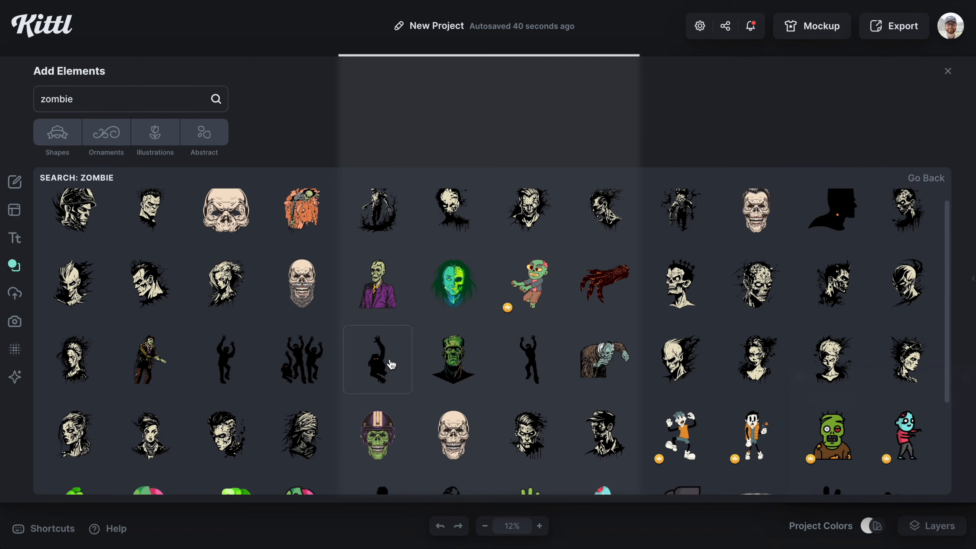
scroll(391, 365, "up", 1)
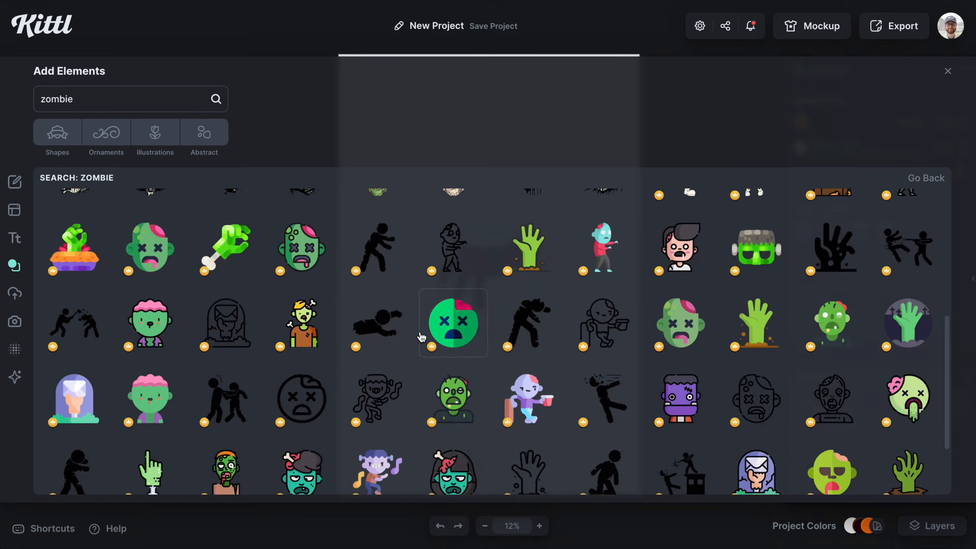
scroll(421, 336, "down", 12)
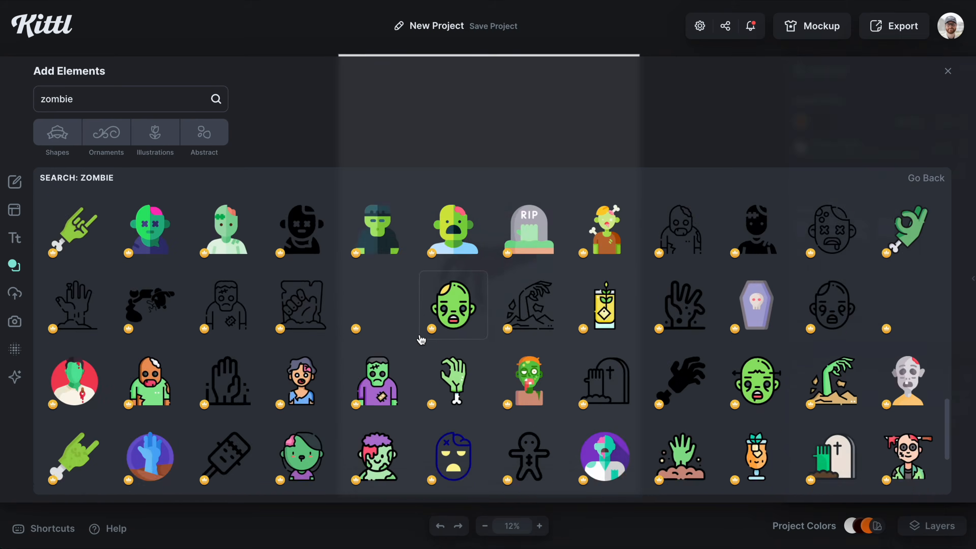
left_click_drag(454, 403, 448, 447)
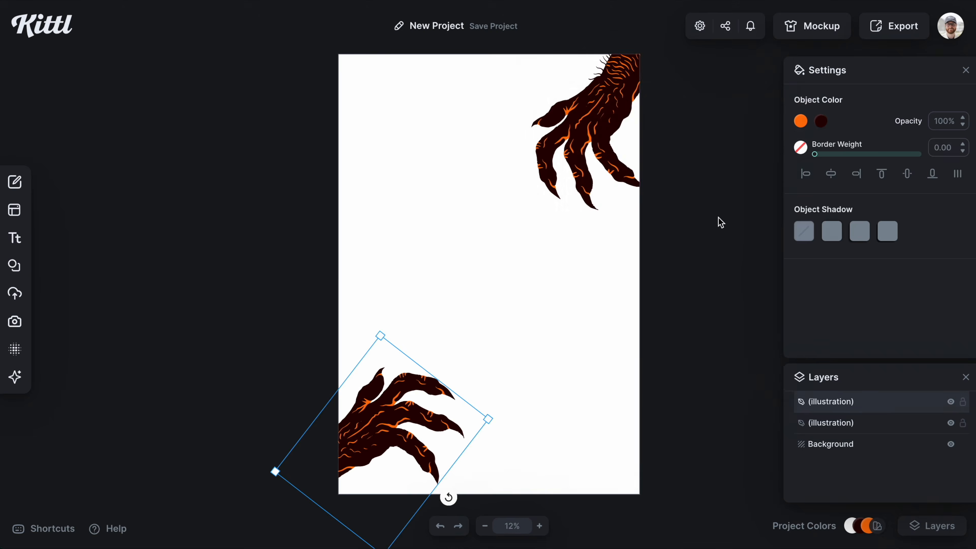
Step: Add a grunge texture to the "ENTER AT YOUR OWN RISK" banner design
left_click(460, 198)
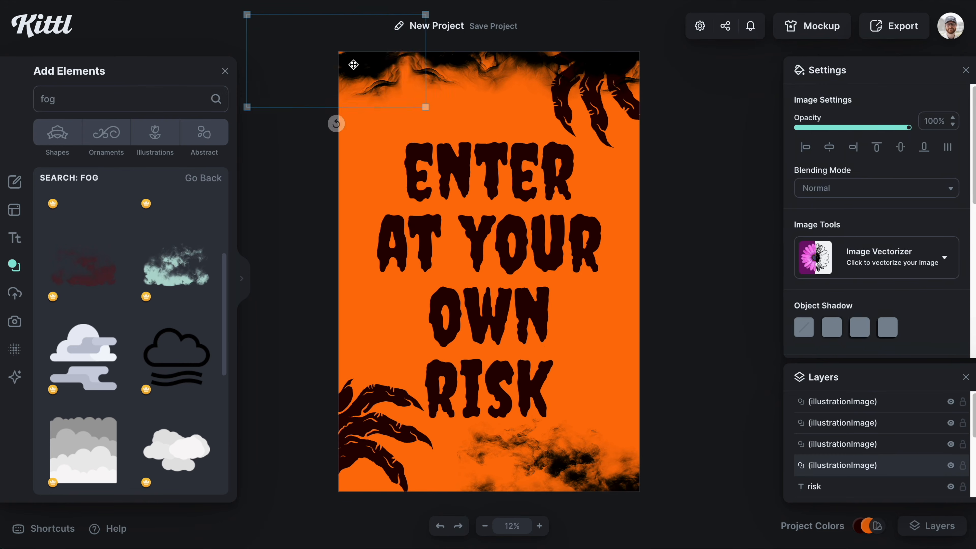
left_click(696, 212)
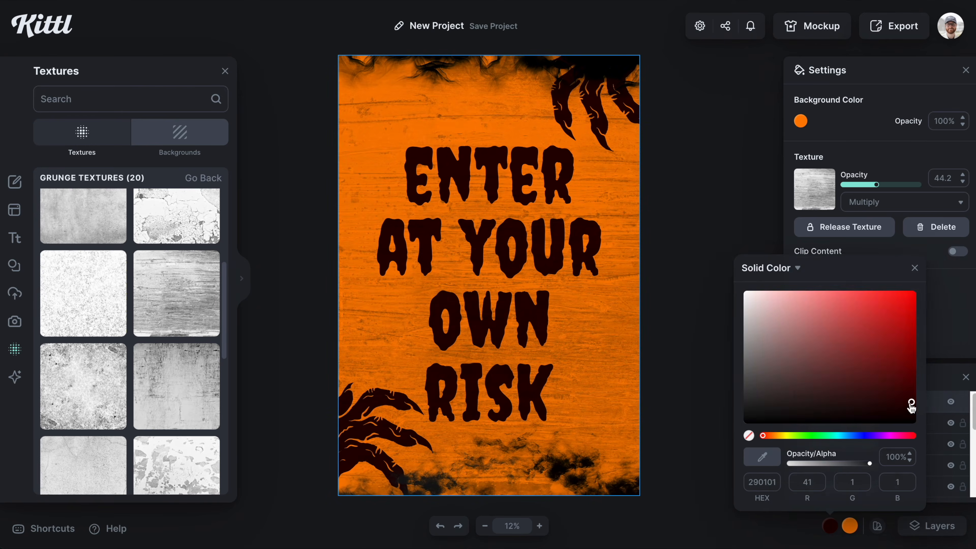
Step: Add the exported banner design to the Garden & House Banner and preview its Context 1 mockup
left_click(755, 287)
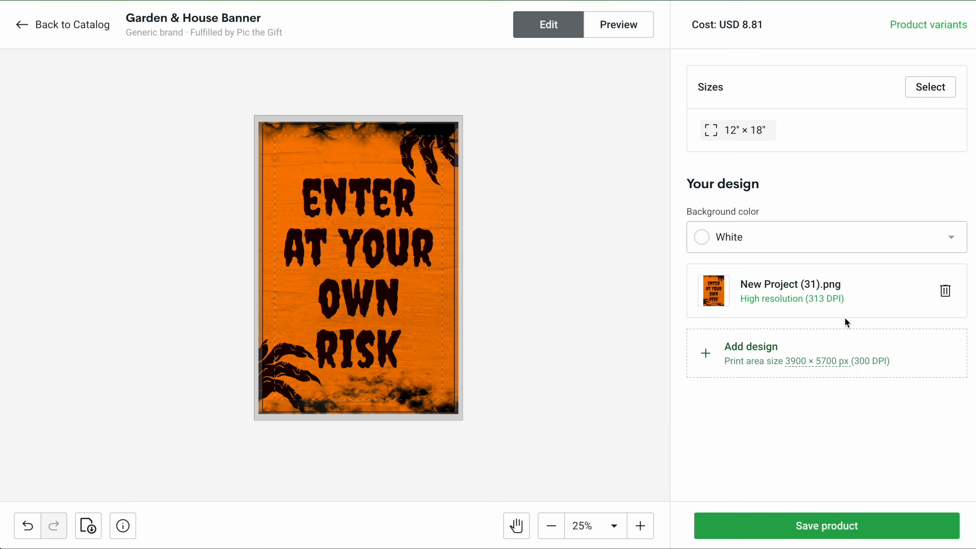
left_click(632, 30)
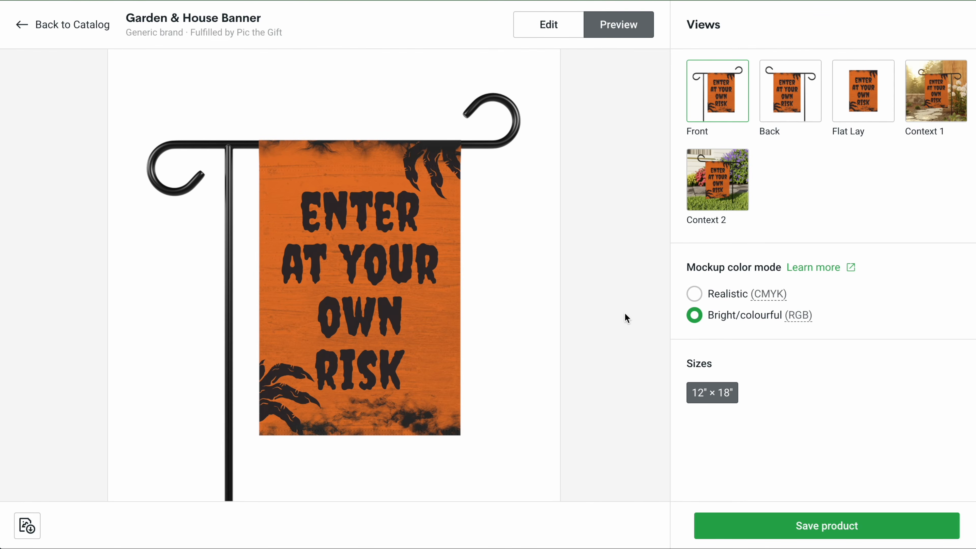
left_click(958, 102)
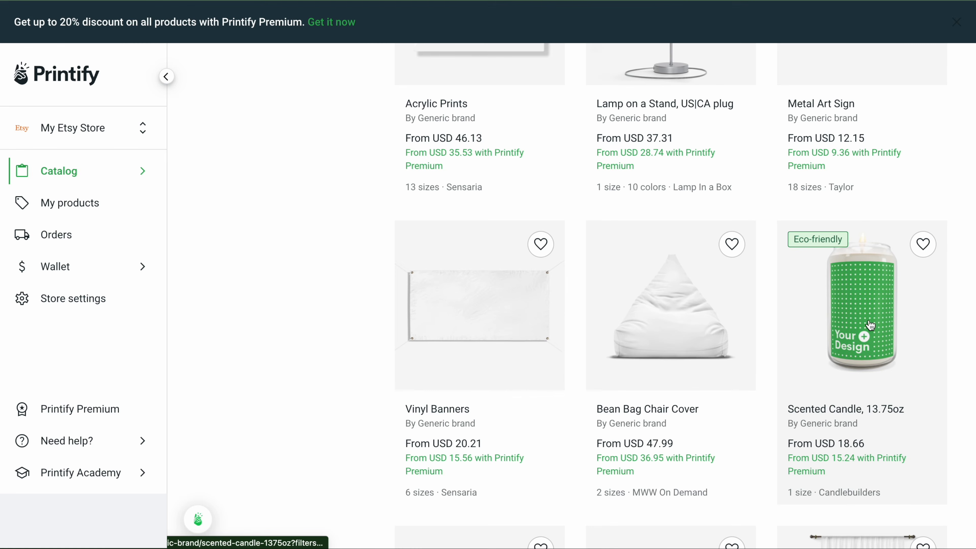
Step: Open the Scented Candle, 13.75oz, view its photos, and start designing it with Candlebuilders
left_click(867, 296)
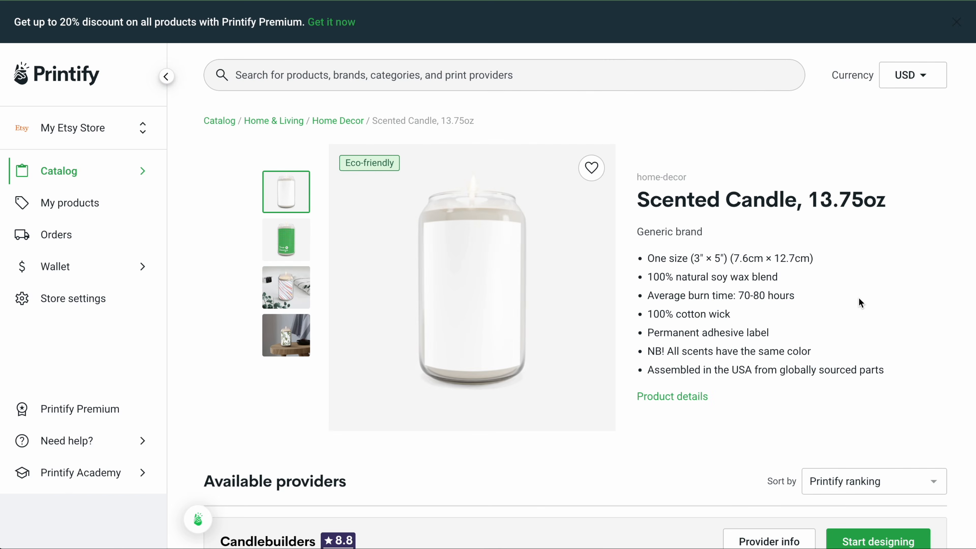
scroll(860, 303, "down", 1)
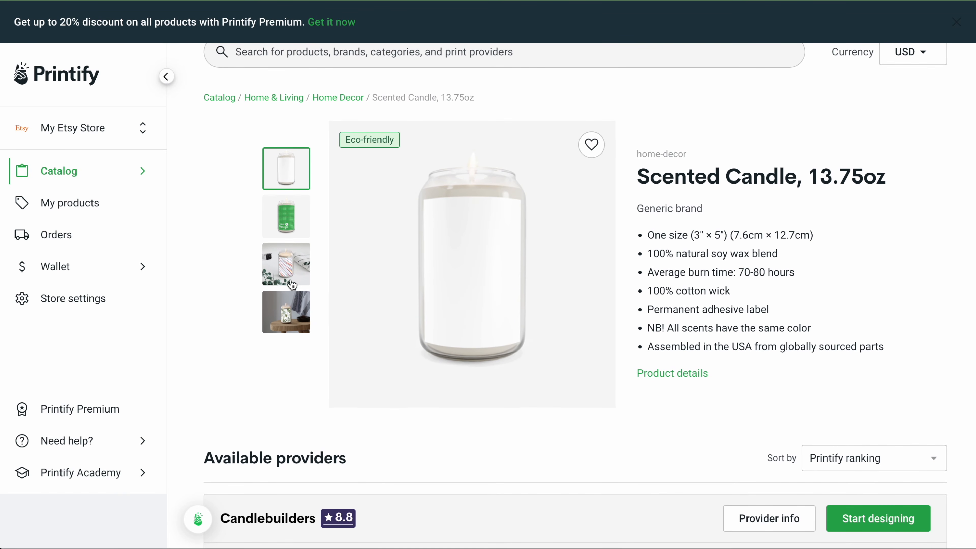
left_click(286, 312)
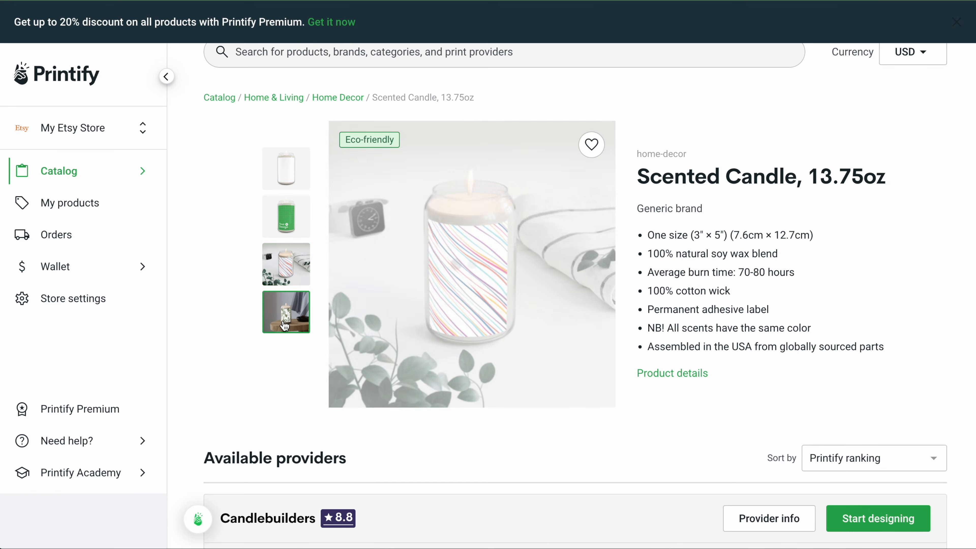
scroll(738, 359, "down", 2)
left_click(867, 458)
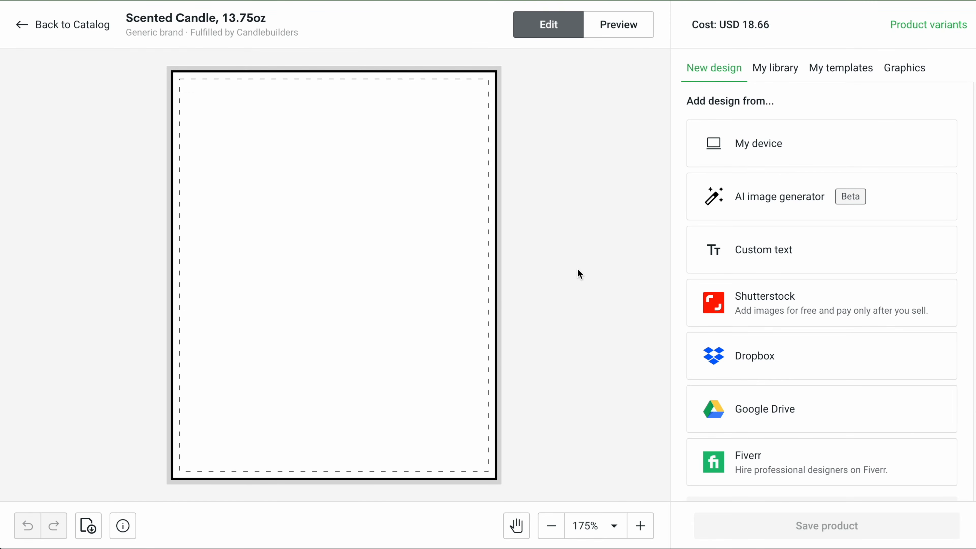
Step: Set the new project's background color to dark grey 454343
scroll(706, 300, "down", 3)
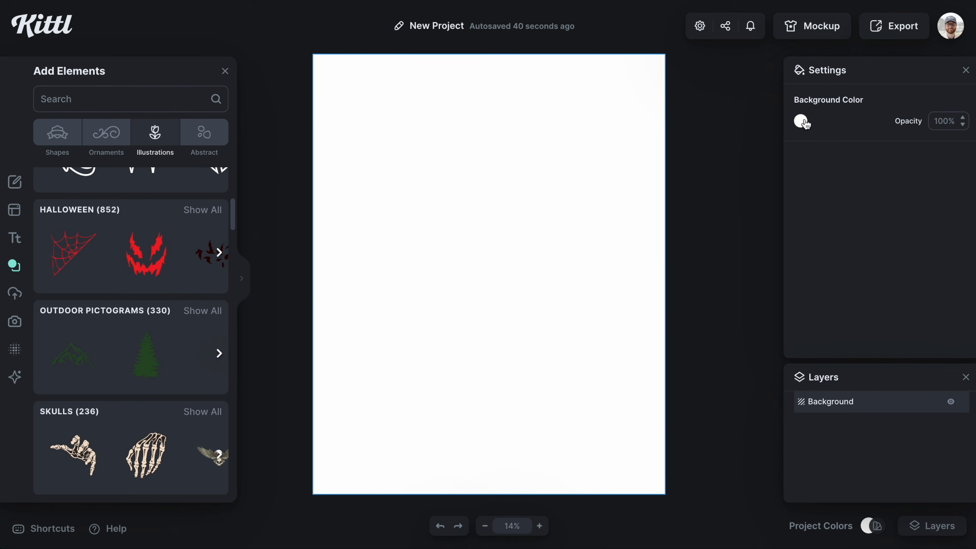
left_click(802, 122)
left_click(610, 235)
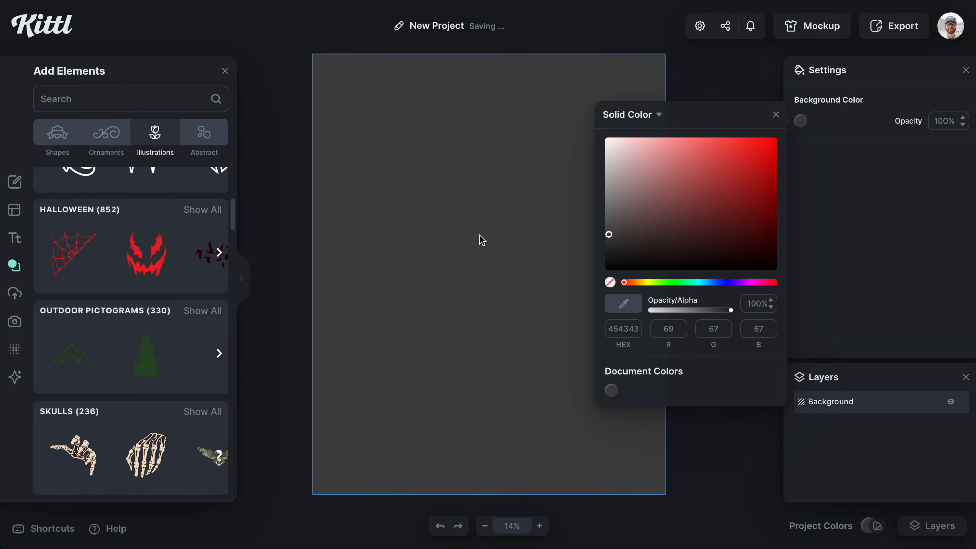
left_click(478, 234)
Step: Search the elements library for "skull" and add the skull-and-bottle illustration to the canvas
left_click(116, 99)
type("skull")
key("Return")
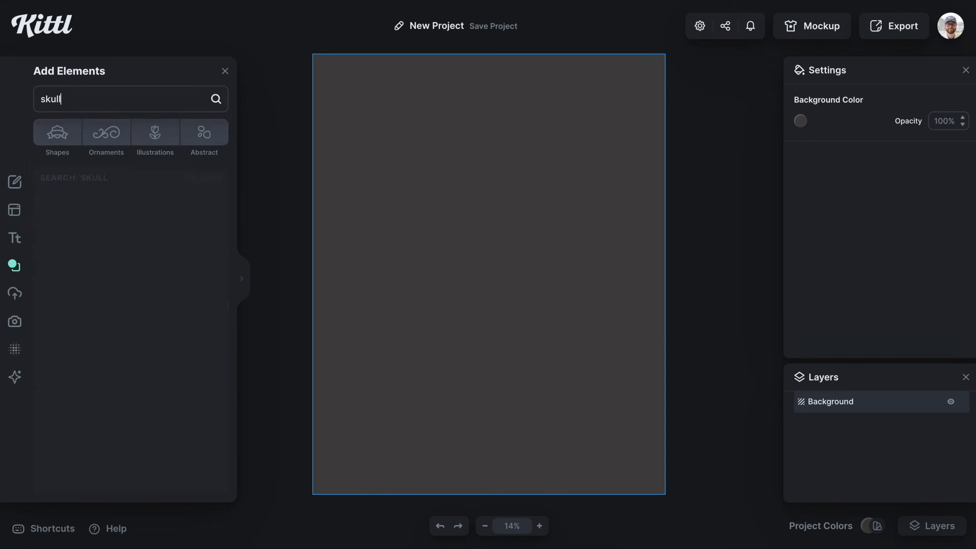
scroll(173, 342, "down", 7)
left_click(248, 283)
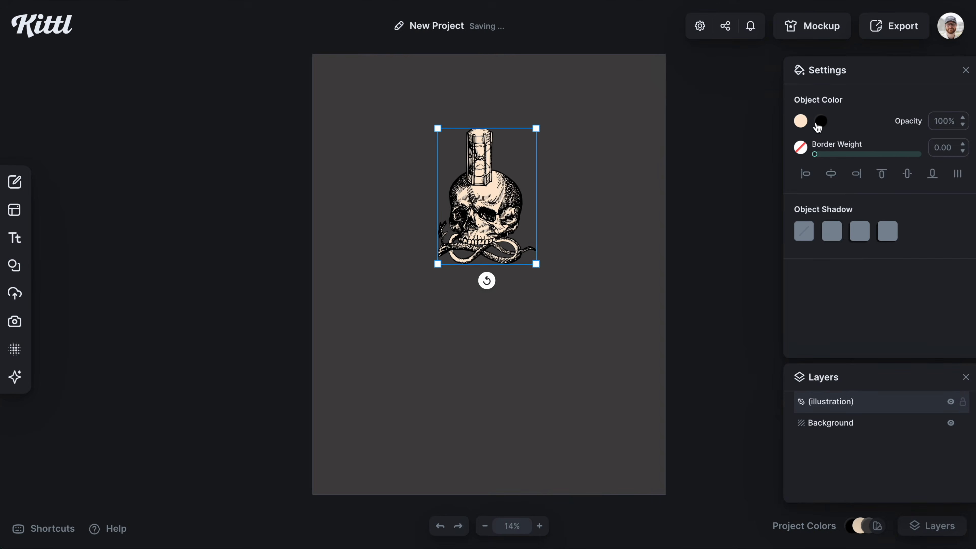
Step: Recolor the skull illustration bright green
left_click(800, 121)
left_click(782, 163)
left_click(821, 121)
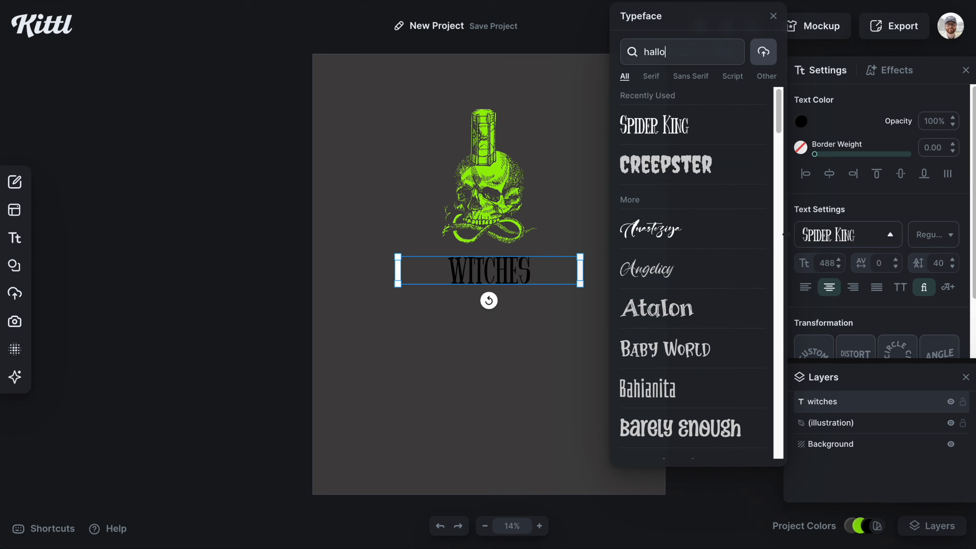
Step: Add the green "Witches Brew" title in a decorative typeface and move the ingredients label group below it
scroll(692, 269, "down", 3)
left_click(691, 352)
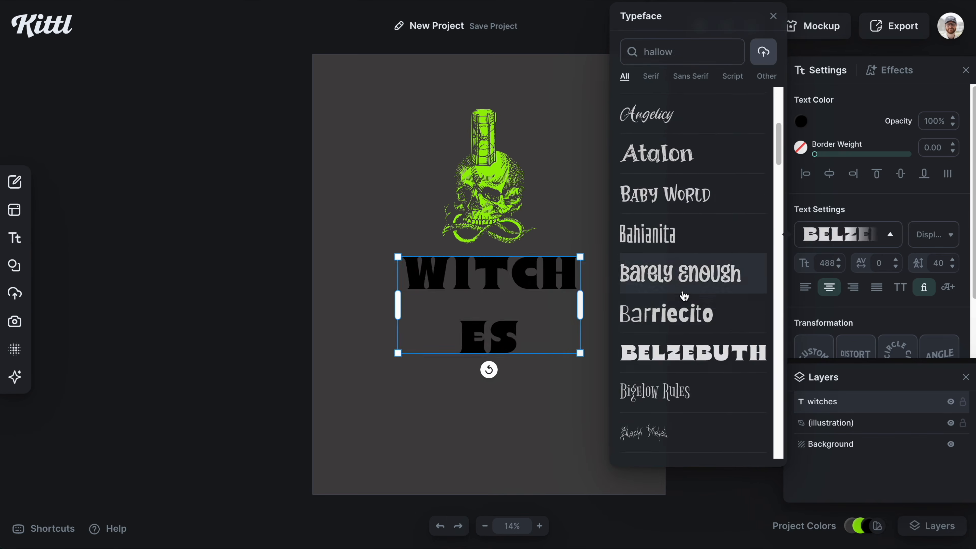
scroll(684, 295, "down", 5)
left_click(676, 270)
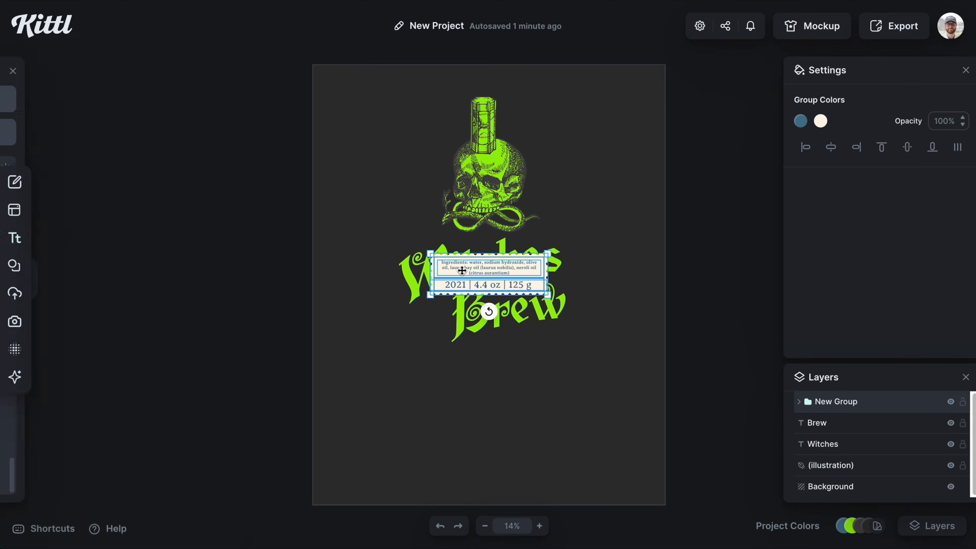
left_click_drag(461, 270, 461, 432)
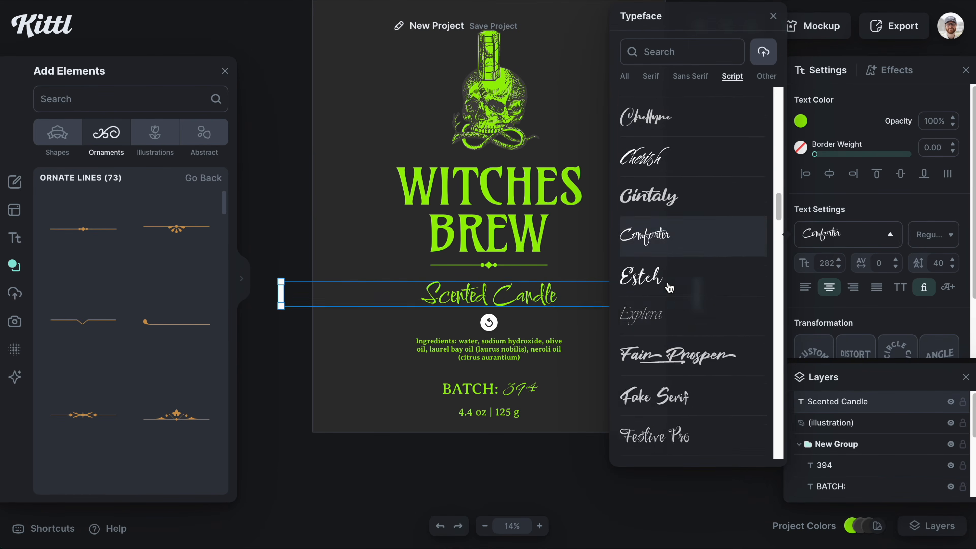
Step: Set the candle subtitle in a script font and add green corner ornaments around the label's edges
scroll(691, 293, "down", 20)
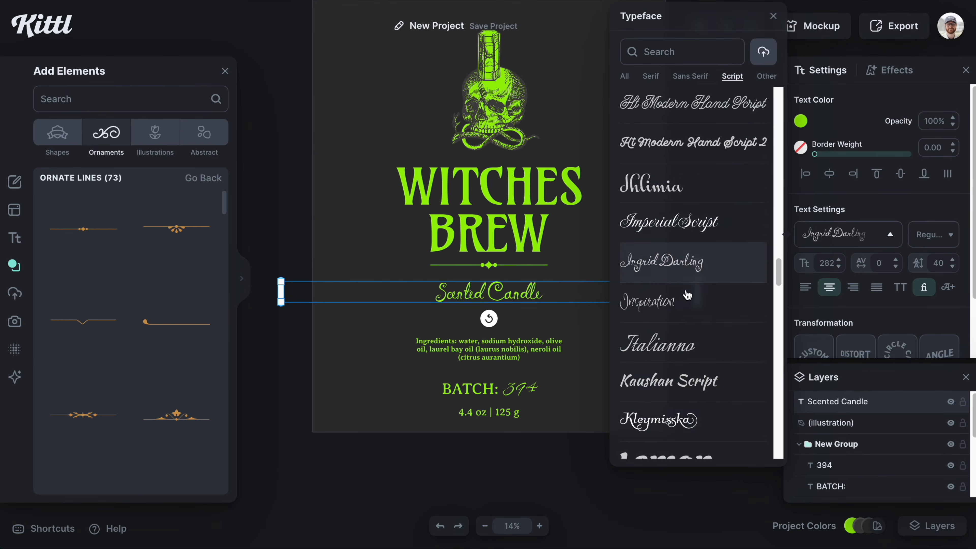
scroll(692, 292, "down", 10)
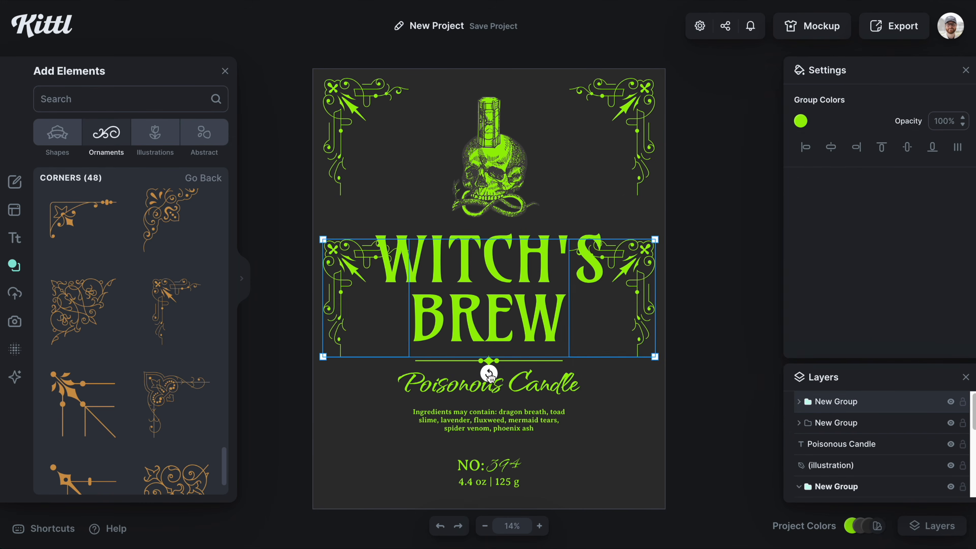
left_click_drag(617, 330, 616, 475)
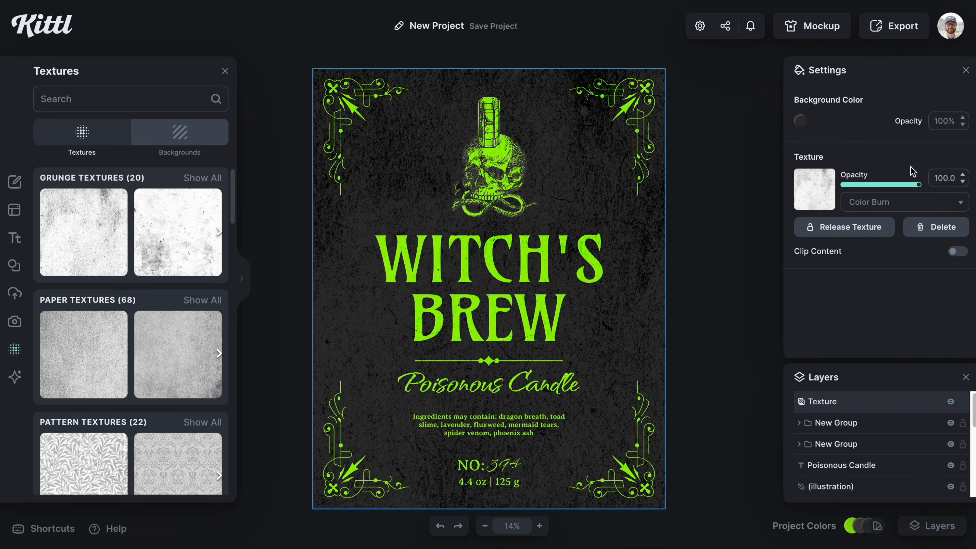
Step: Apply a paper texture over the label background
scroll(158, 309, "down", 10)
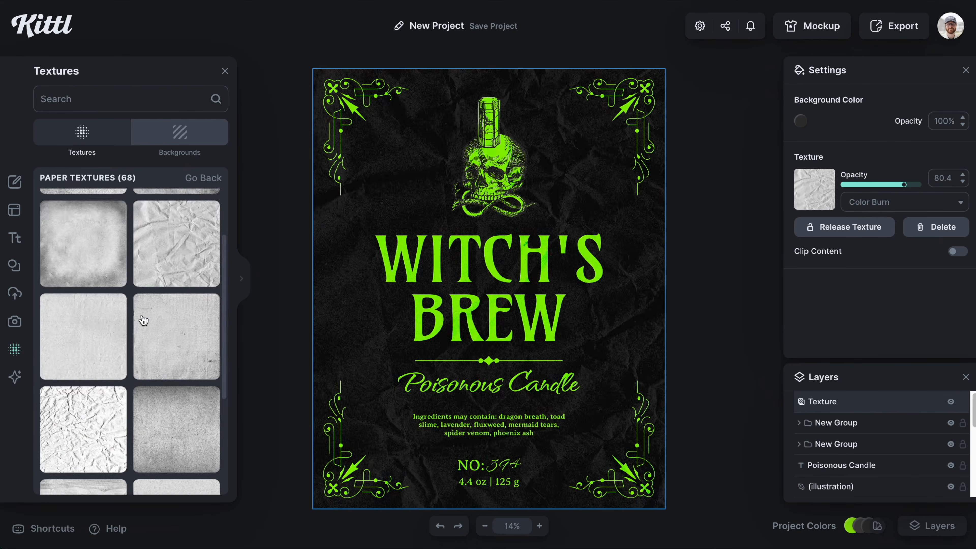
left_click(156, 318)
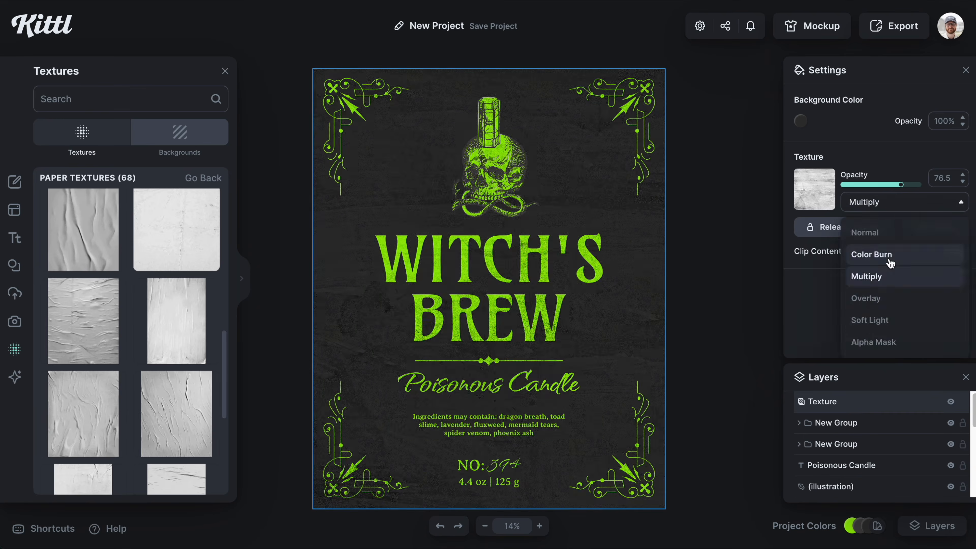
left_click(890, 263)
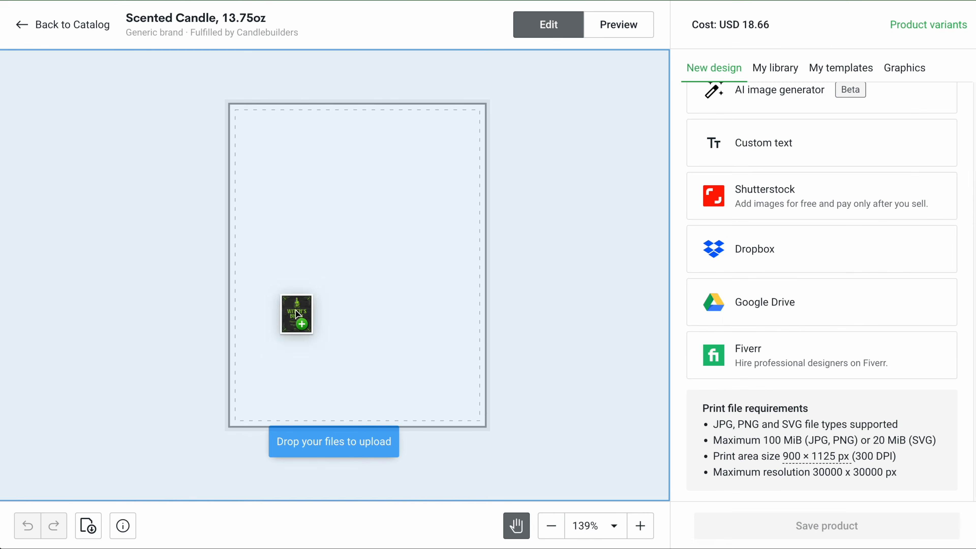
Step: Upload the exported label to the Scented Candle print area, resize it to fill the area, and open Preview
left_click_drag(290, 312, 410, 309)
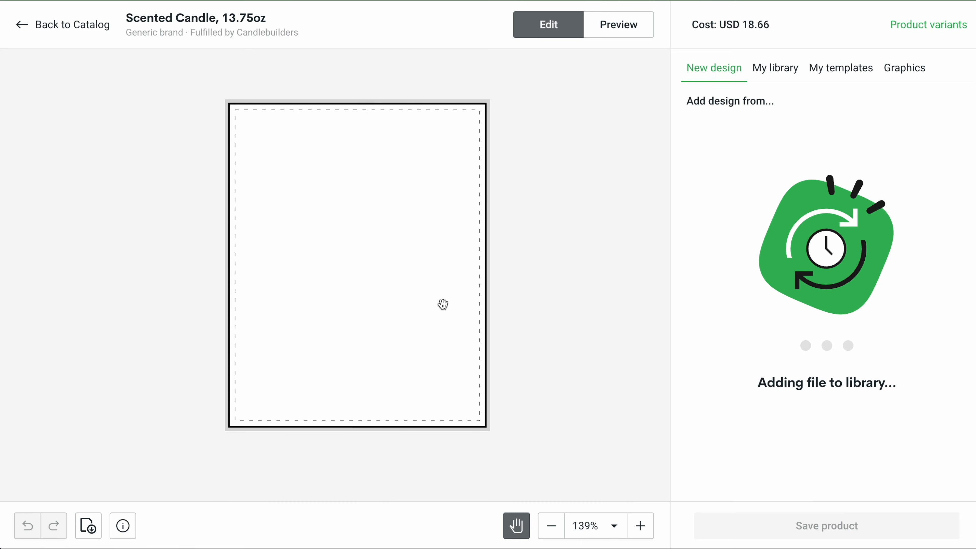
left_click_drag(490, 101, 488, 102)
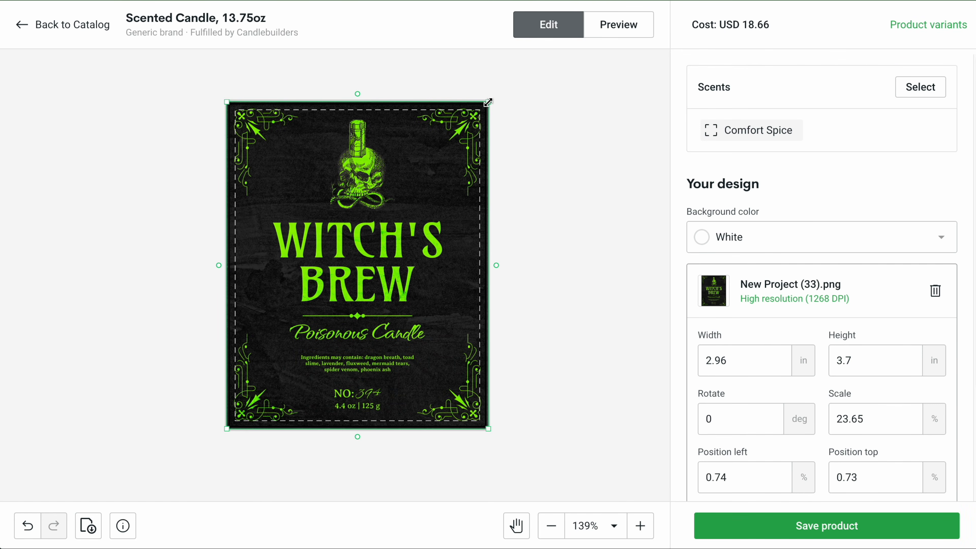
left_click(630, 26)
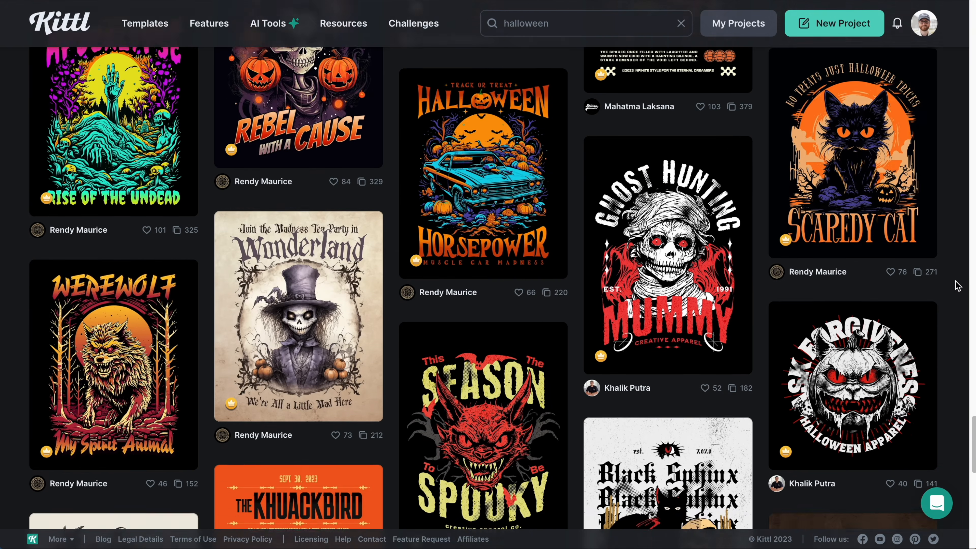
Step: Browse the Halloween template results in the Kittl gallery
scroll(952, 285, "down", 6)
scroll(956, 286, "down", 5)
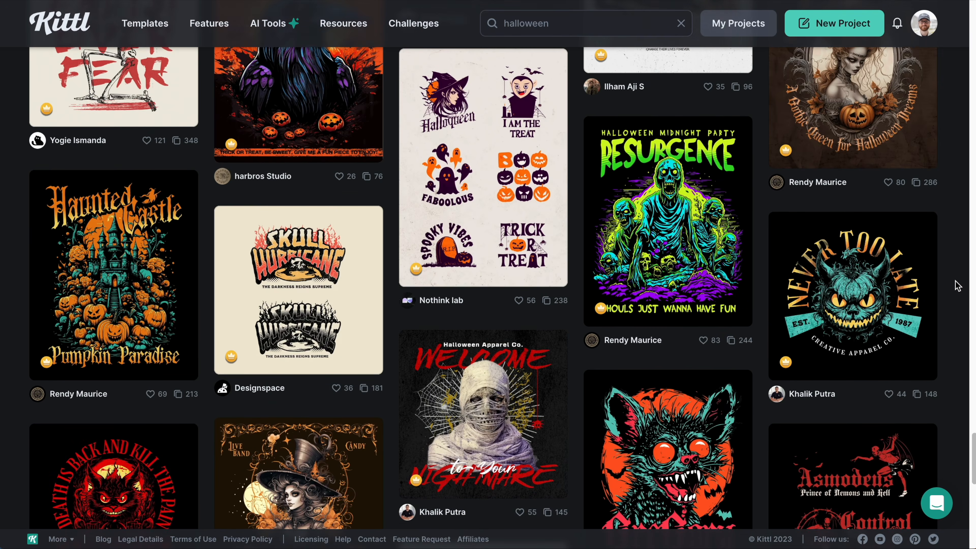
scroll(957, 286, "down", 5)
scroll(957, 286, "down", 10)
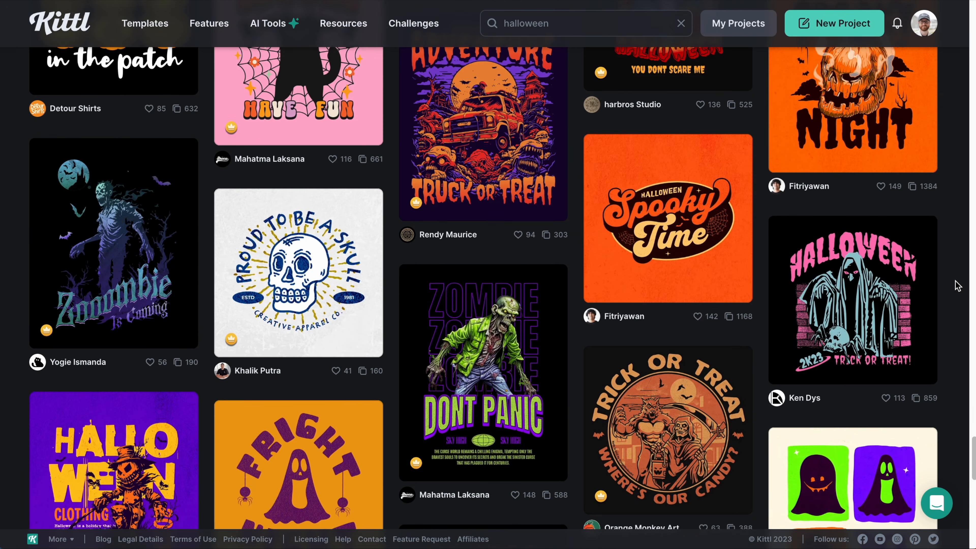
scroll(957, 286, "down", 10)
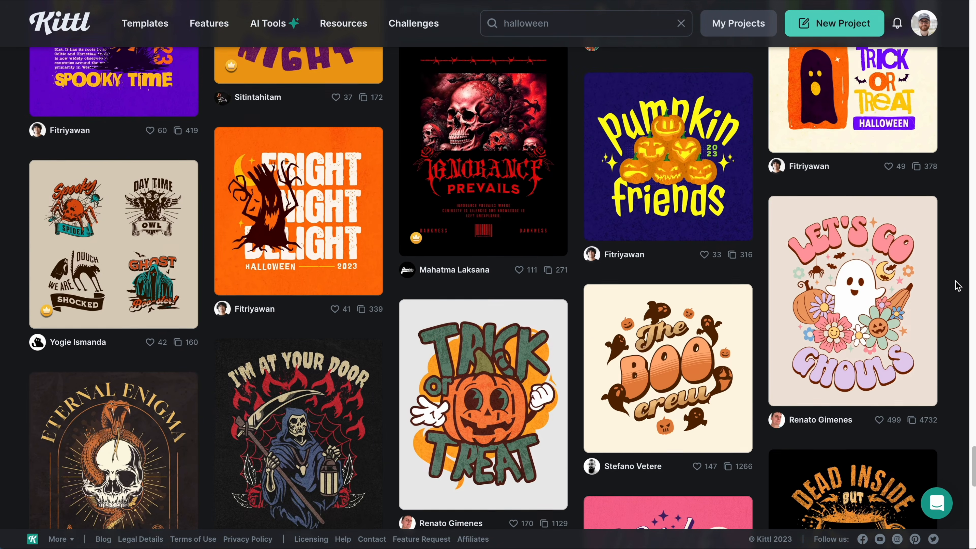
scroll(957, 285, "down", 3)
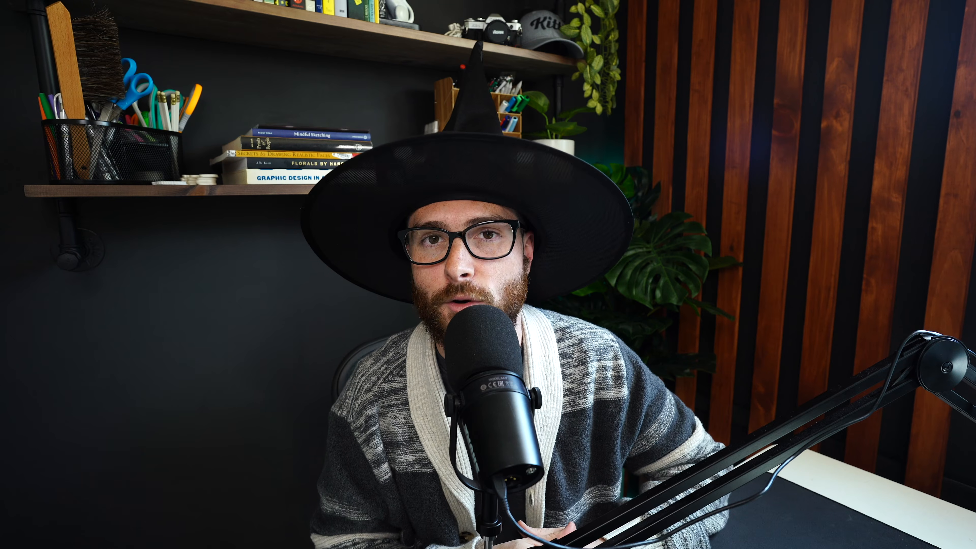